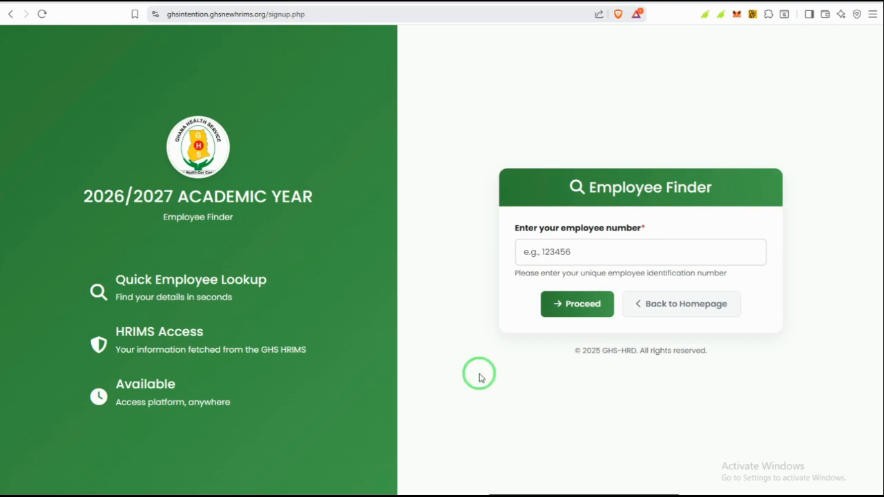
- Enter the employee number in the Employee Finder and proceed to the registration form
left_click(539, 250)
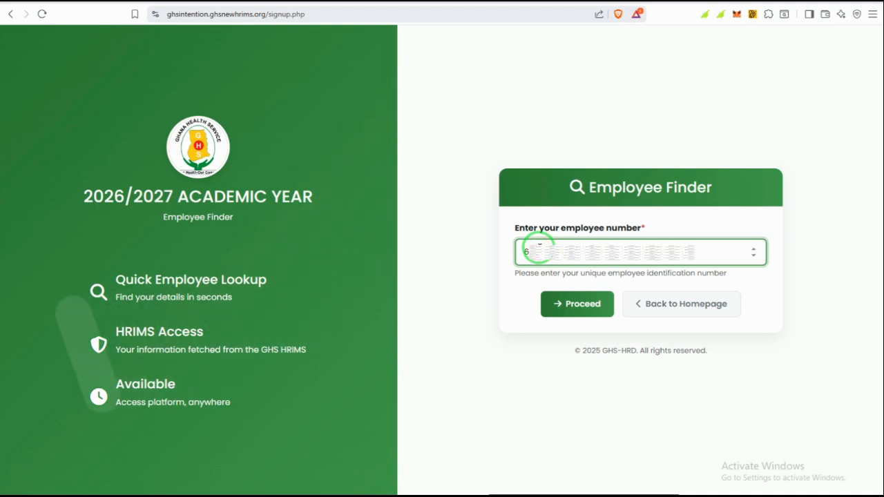
left_click(570, 307)
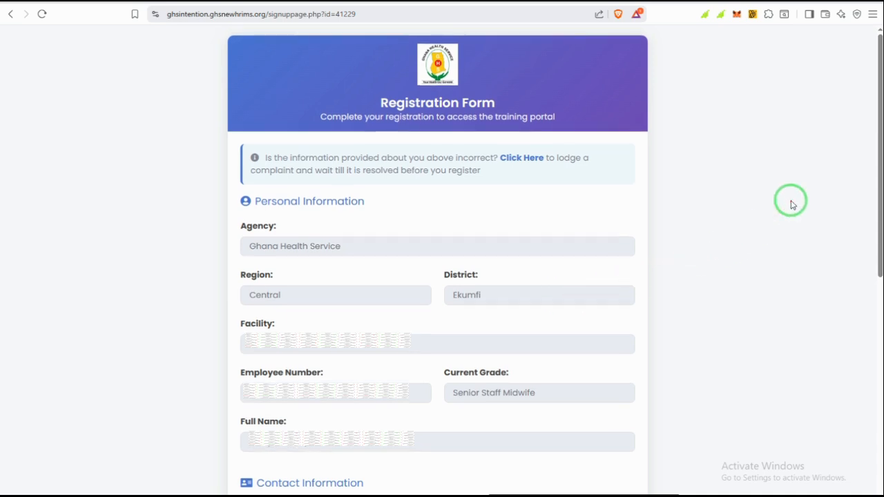
- Fill in the registration form's contact number, alternate contact number and valid email address
scroll(789, 200, "down", 5)
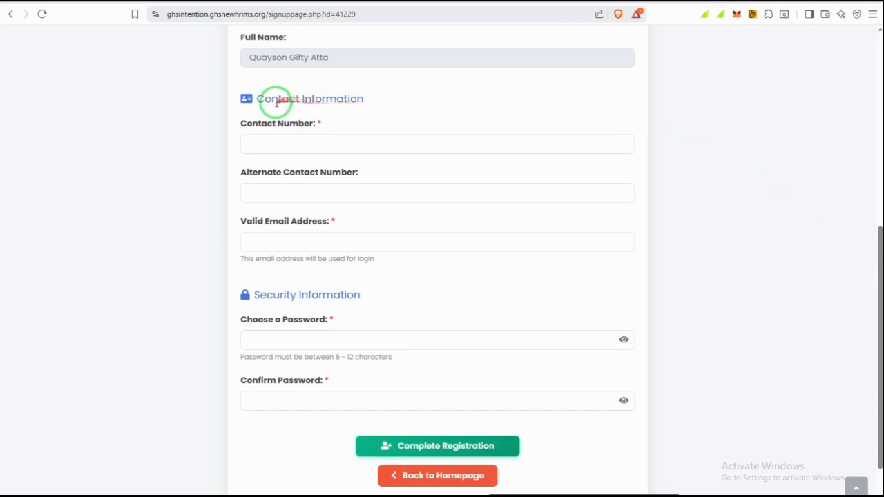
left_click(292, 145)
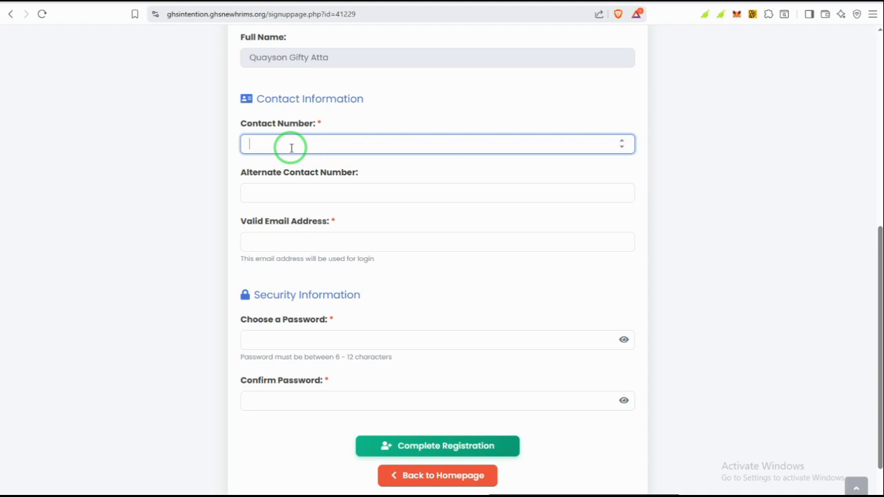
type("054")
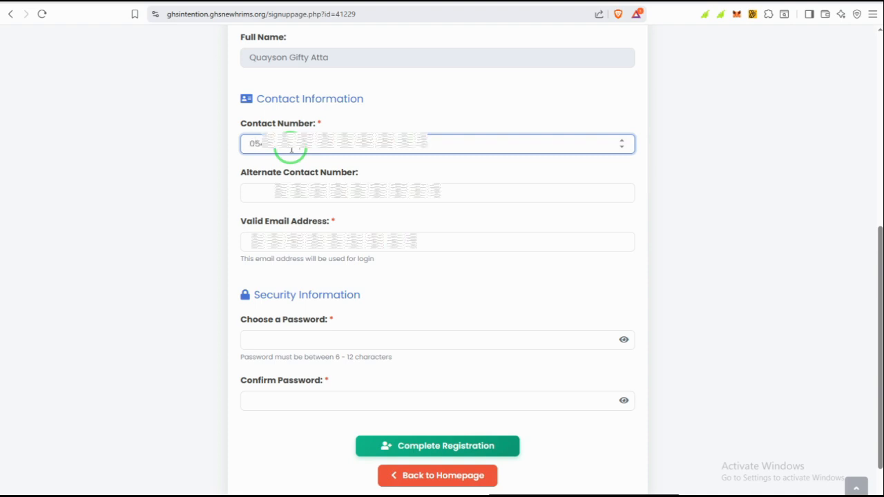
left_click(283, 193)
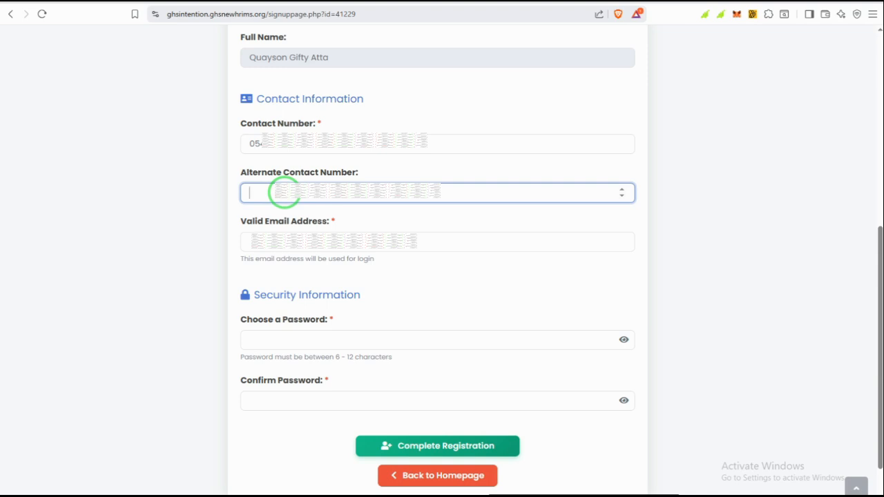
type("02023")
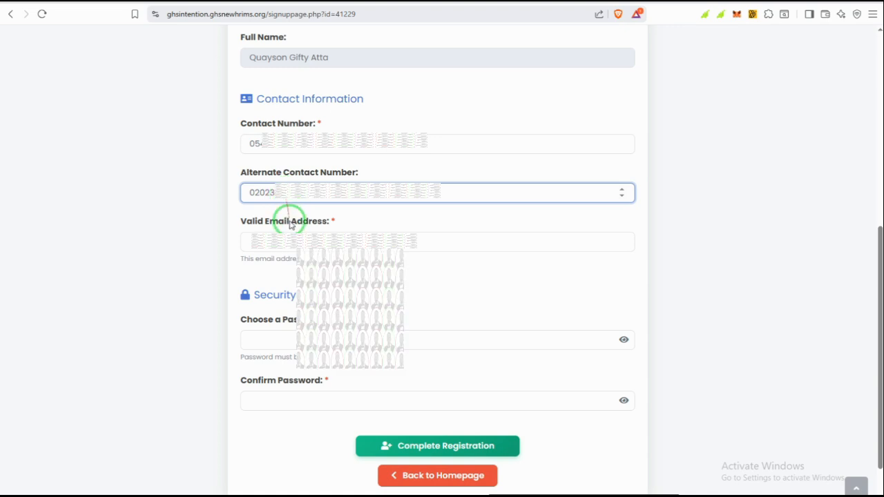
left_click(280, 241)
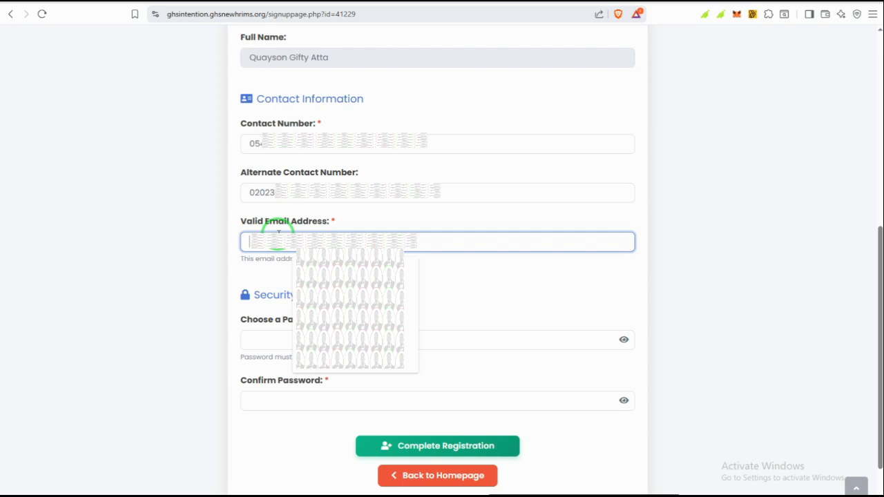
type("q")
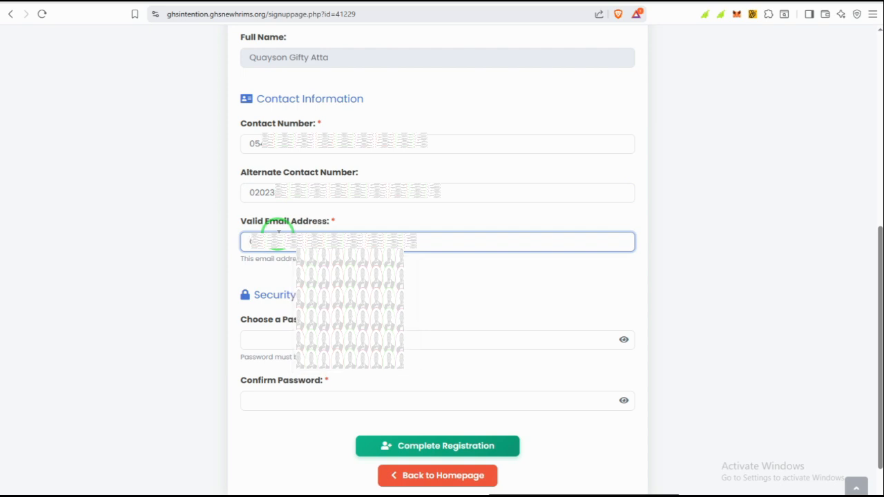
left_click(466, 209)
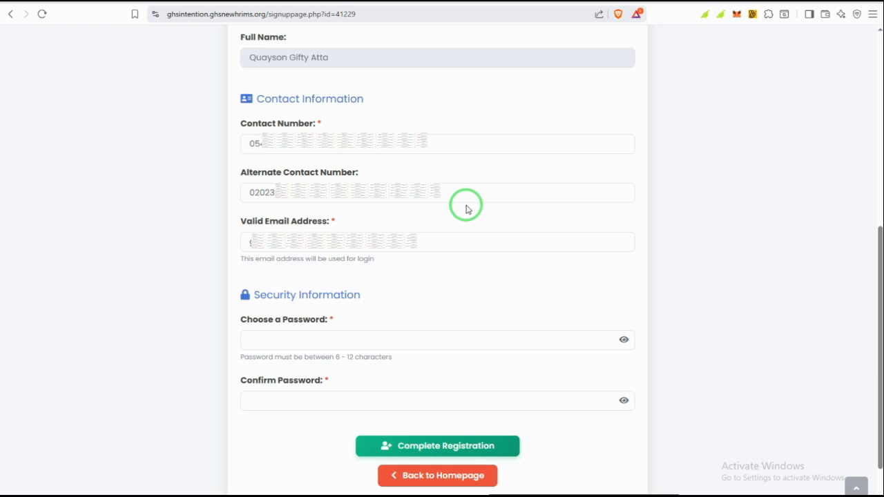
- Enter the account password in both the choose and confirm password fields, and complete the registration
left_click(292, 341)
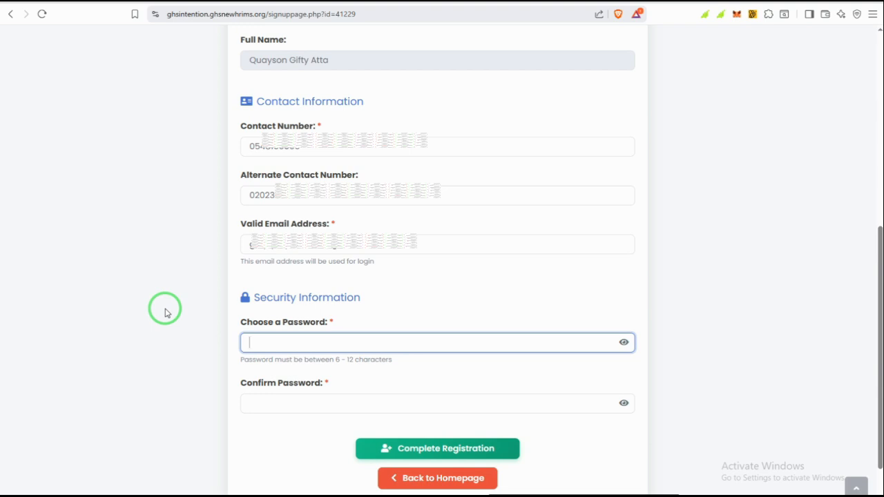
key("ctrl+v")
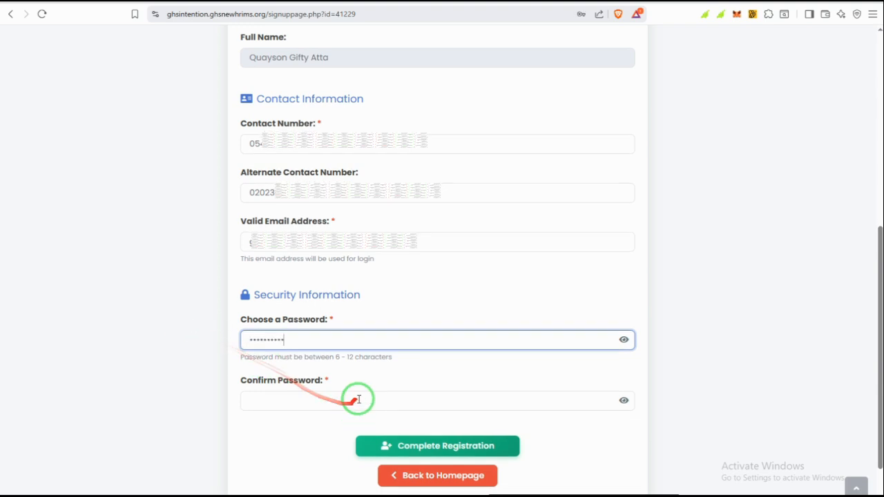
left_click(360, 399)
key("ctrl+v")
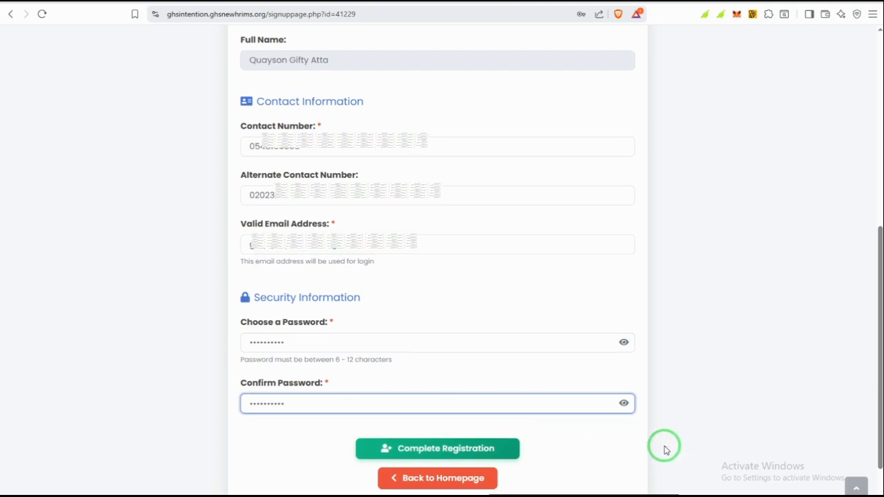
left_click(467, 446)
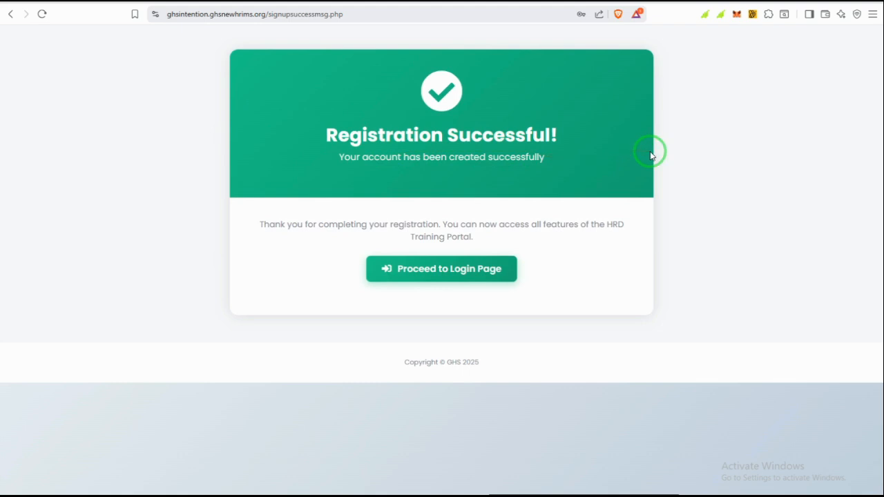
- Proceed to the login page and log in with the registered email address and account password
left_click(437, 270)
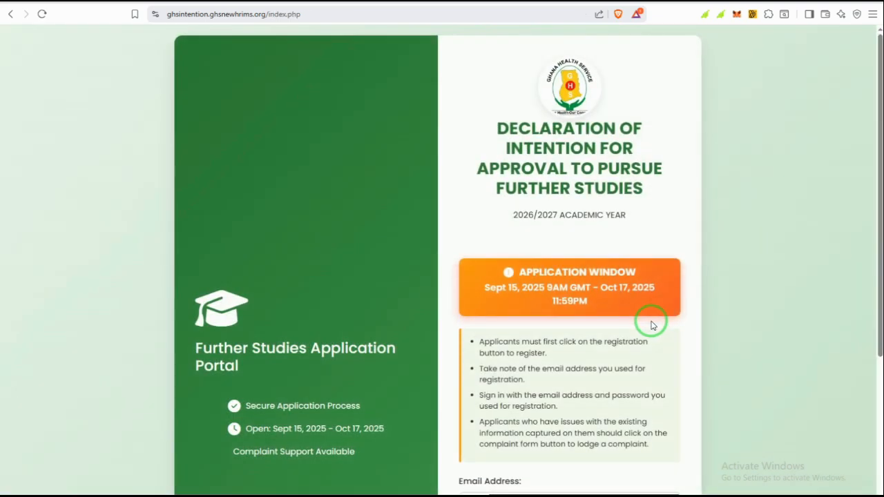
scroll(652, 295, "down", 3)
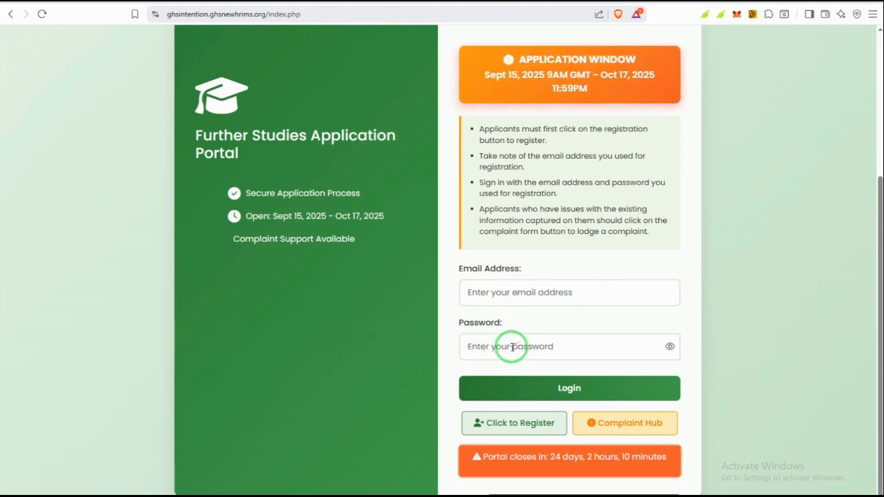
left_click(542, 352)
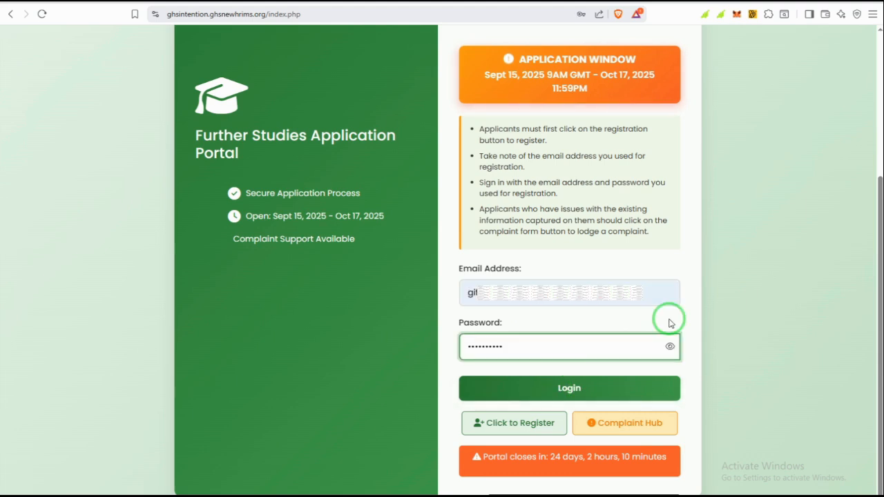
left_click(569, 388)
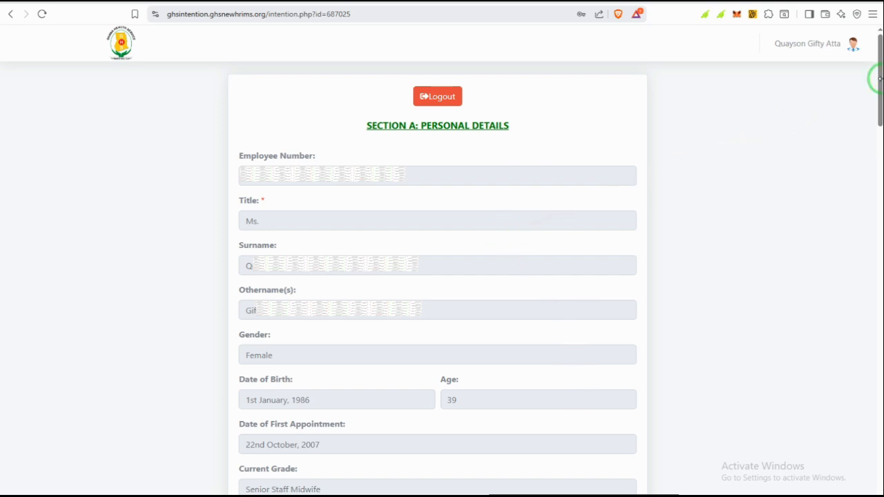
- Fill in Educational Qualification 1 with school TWIFO PRASO NURSING AND MIWIFERY TRAINING COLLEGE, start date 09/09/2016, end date 14/03/2019 and certificate Diploma
left_click_drag(878, 79, 878, 216)
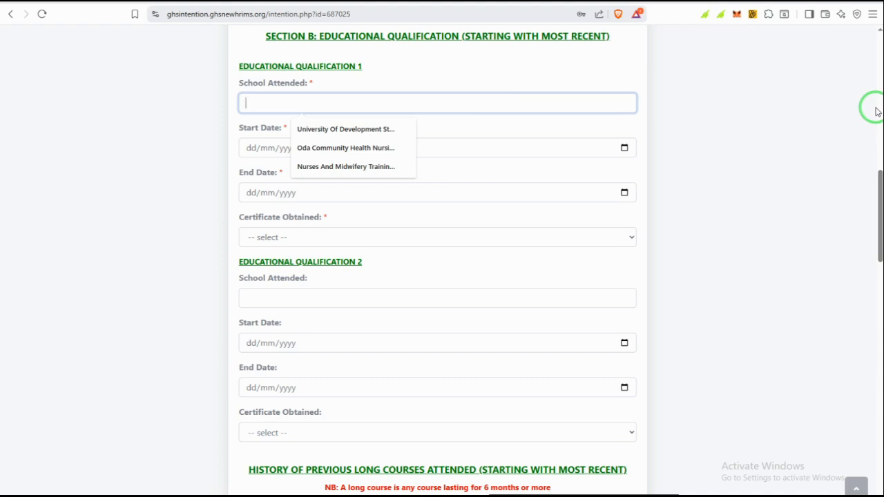
type("TWIFO PRASO NURSING AND MIWIFERY TRAINING COLLEGE")
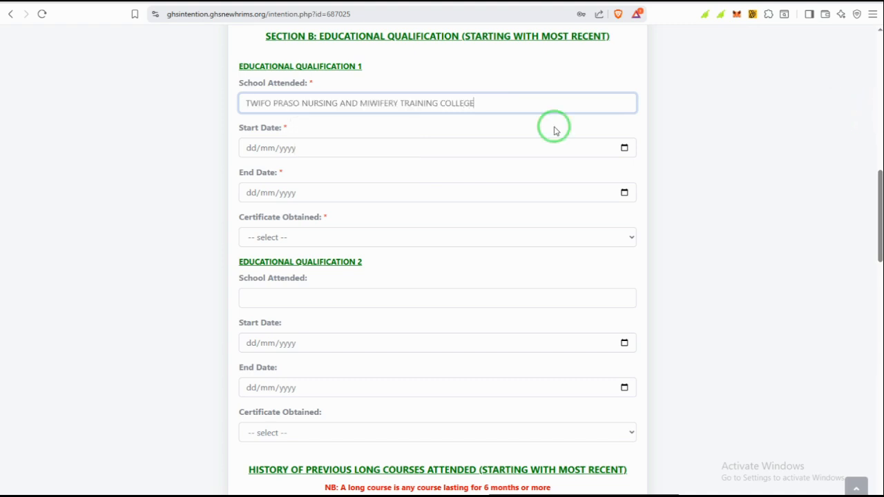
left_click(555, 130)
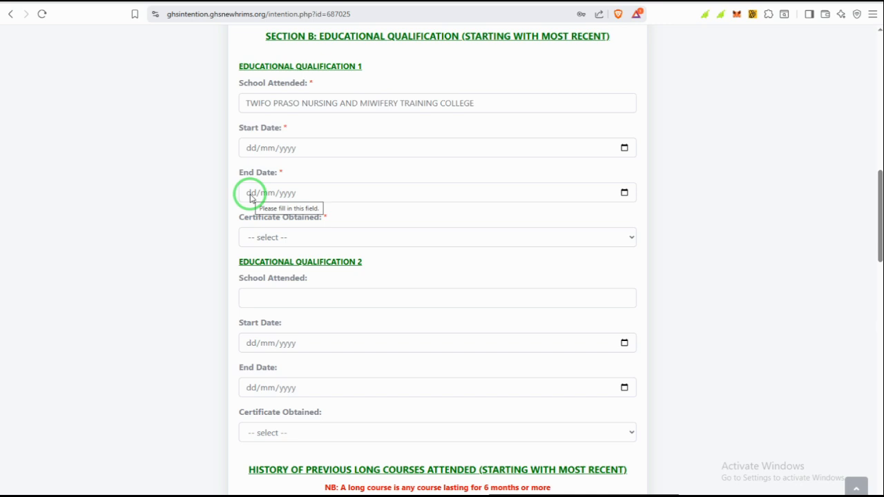
left_click(314, 238)
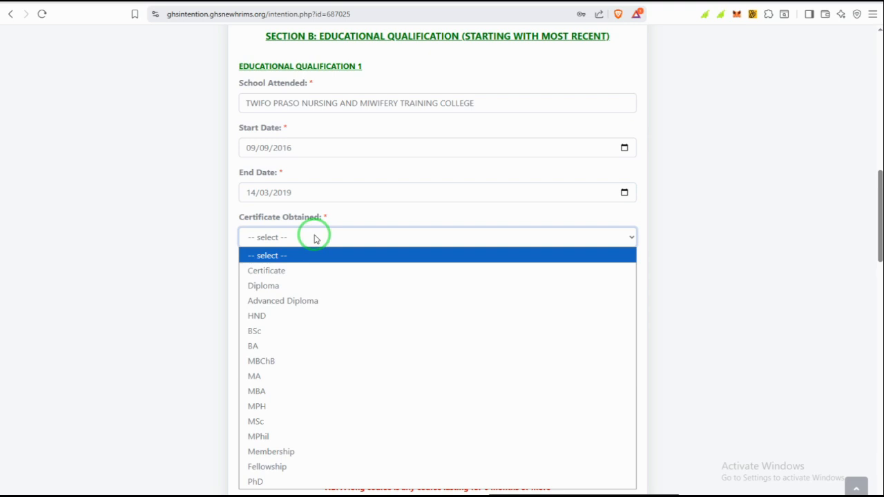
left_click(293, 286)
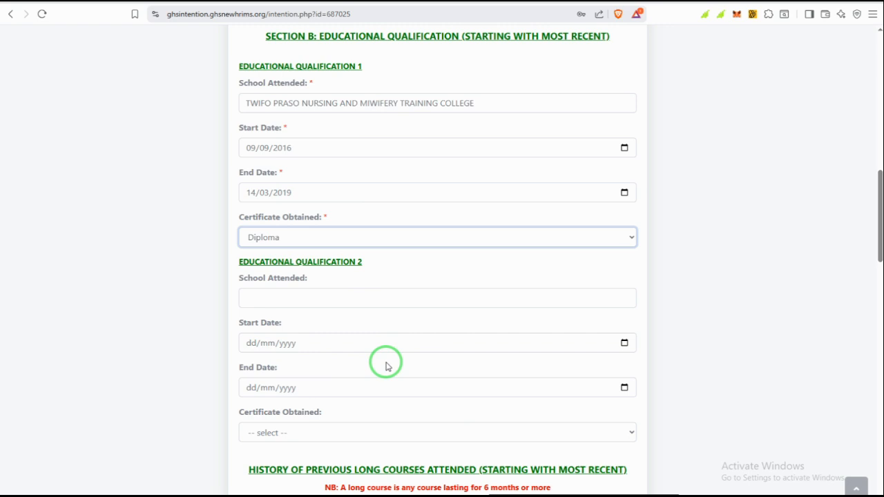
- Fill in Educational Qualification 2 with school WINNEBA COMMUNITY HEALTH NURSING TRAINING COLLEGE, start date 07/10/2007, end date 09/06/2011 and certificate type Certificate
left_click(307, 300)
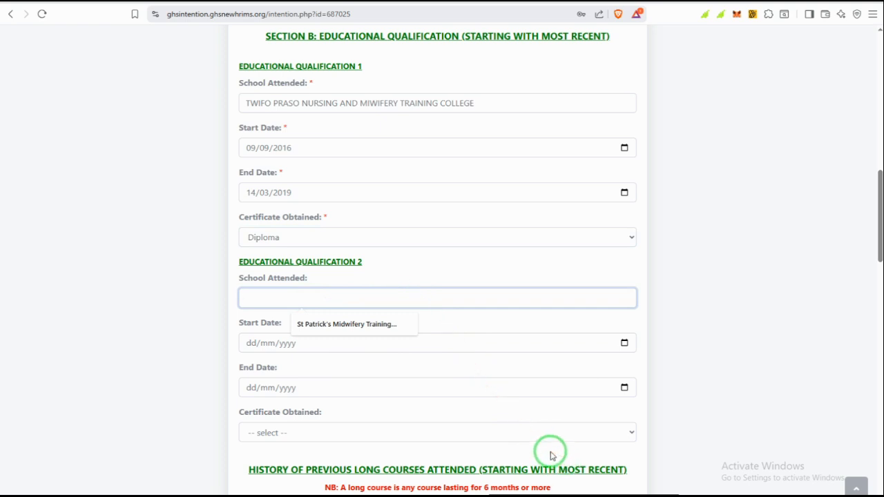
type("WINNEBA COMMUNITY HEALTH NURSING TRAINING COLLEGE")
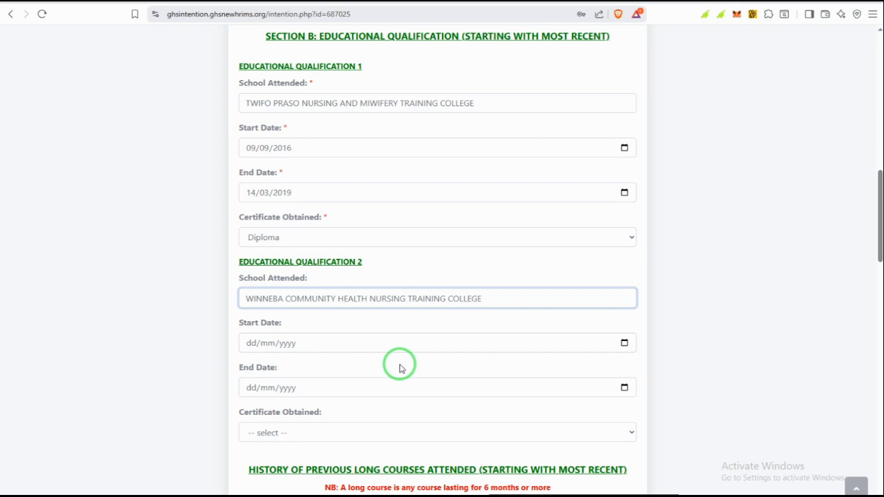
left_click(249, 342)
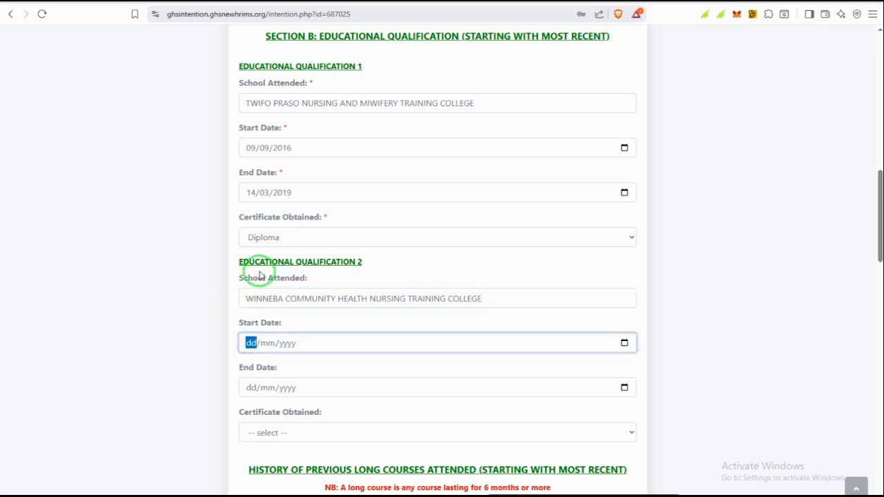
type("07102007")
left_click(252, 386)
type("09062011")
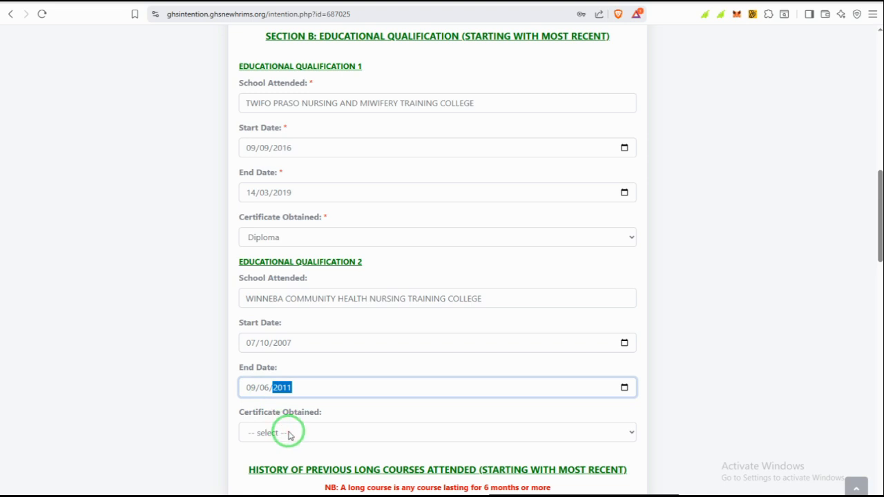
left_click_drag(288, 434, 256, 206)
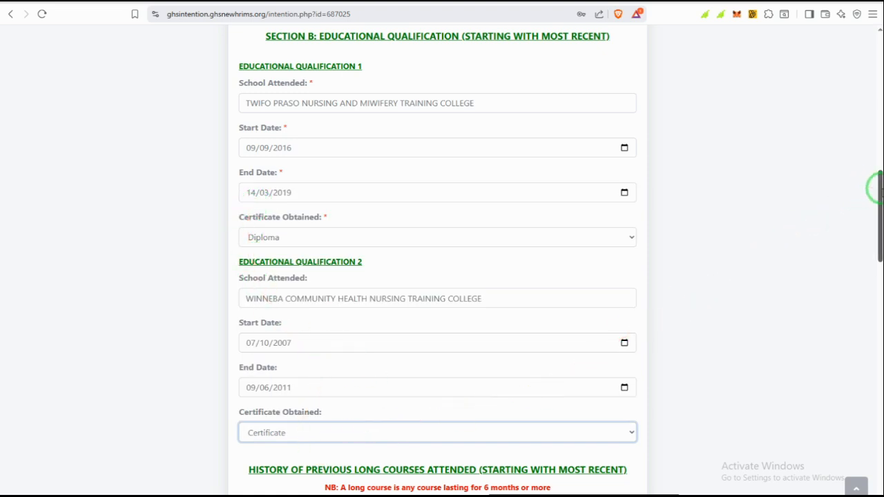
- Copy the school name TWIFO PRASO NURSING AND MIWIFERY TRAINING COLLEGE from Educational Qualification 1
left_click_drag(876, 187, 878, 261)
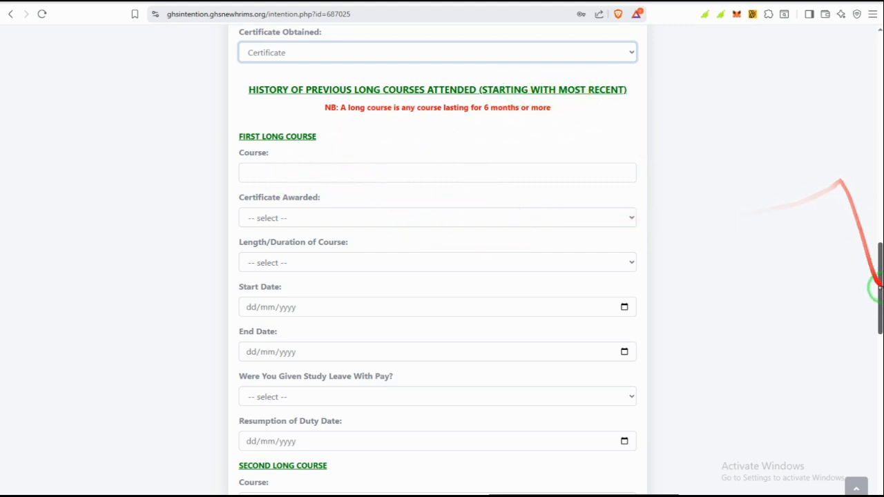
left_click_drag(877, 288, 879, 358)
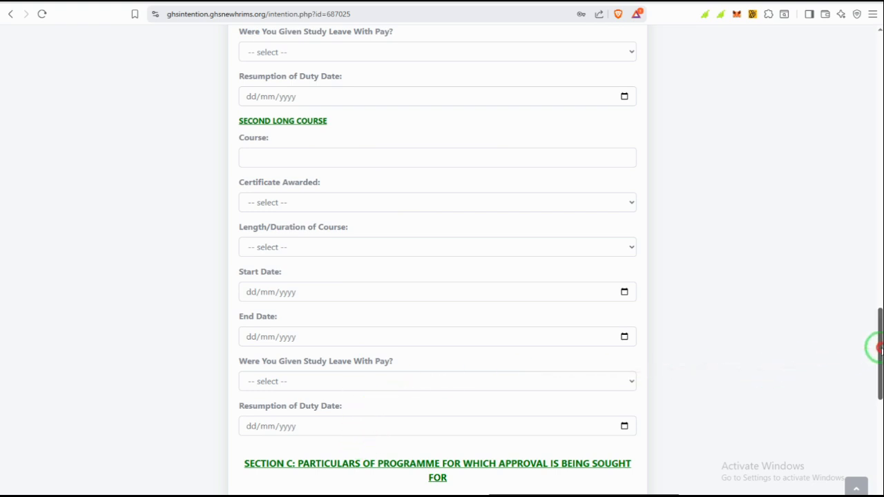
mouse_move(877, 349)
left_mouse_down()
mouse_move(877, 295)
mouse_move(879, 363)
left_mouse_up()
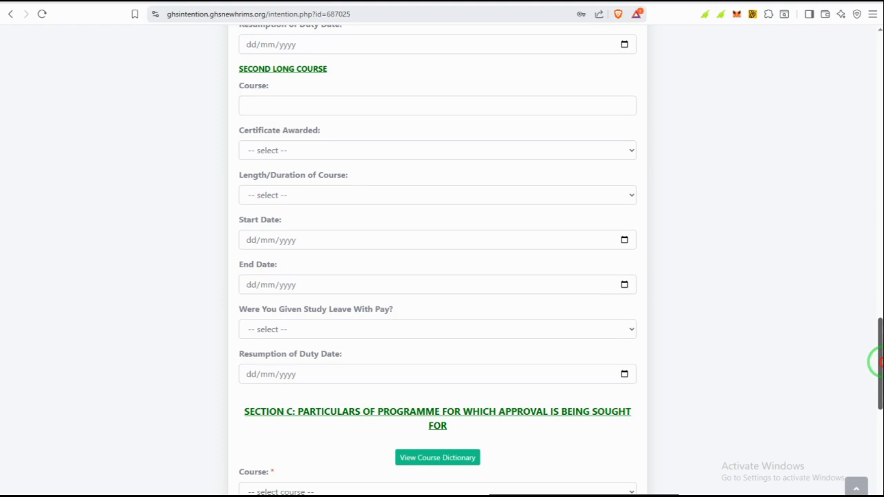
left_click_drag(877, 361, 877, 282)
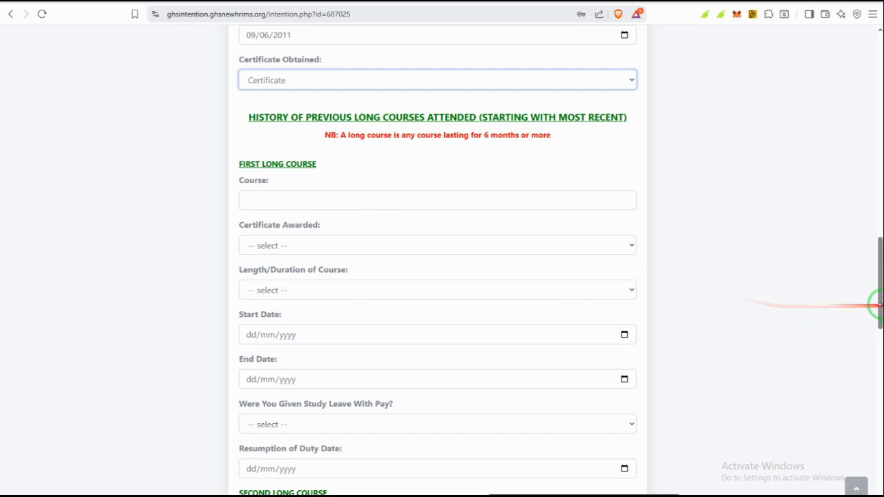
left_click_drag(876, 302, 861, 228)
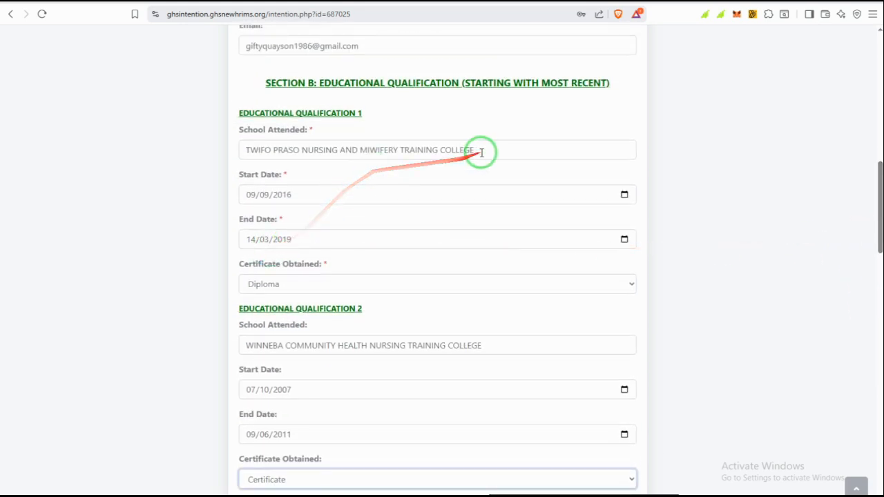
left_click_drag(477, 150, 240, 150)
right_click(290, 160)
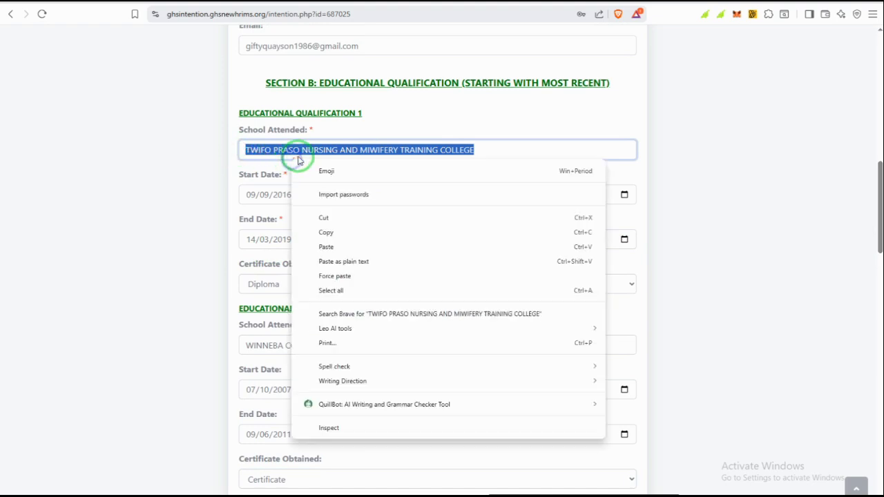
left_click(334, 233)
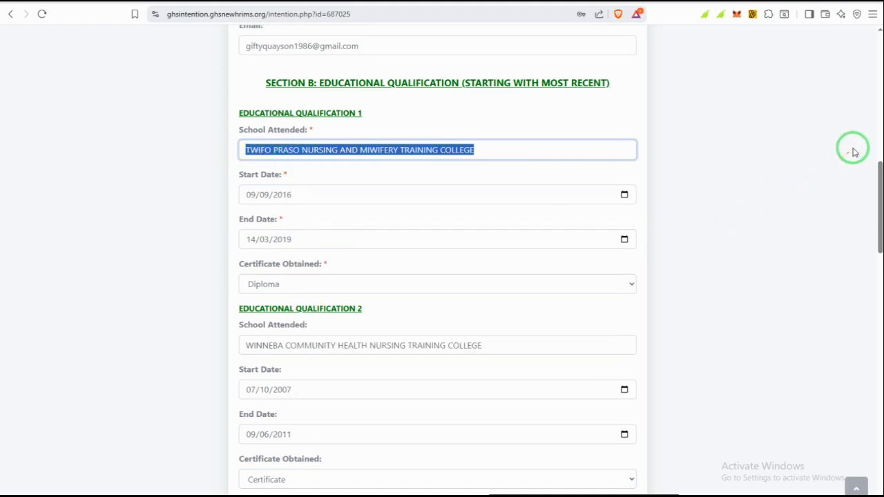
- Fill in the First Long Course with the copied TWIFO PRASO NURSING AND MIWIFERY TRAINING COLLEGE as course, certificate Diploma and duration 2 years
left_click_drag(879, 183, 876, 269)
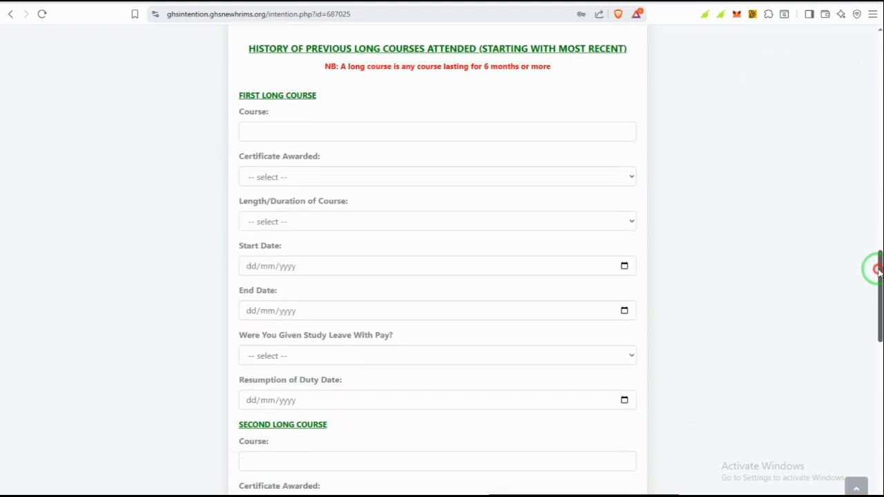
left_click(323, 135)
right_click(314, 135)
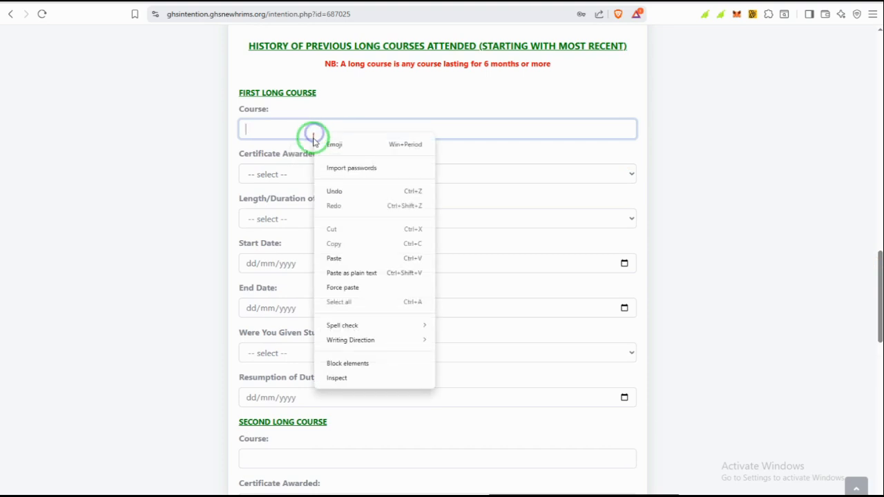
left_click(334, 257)
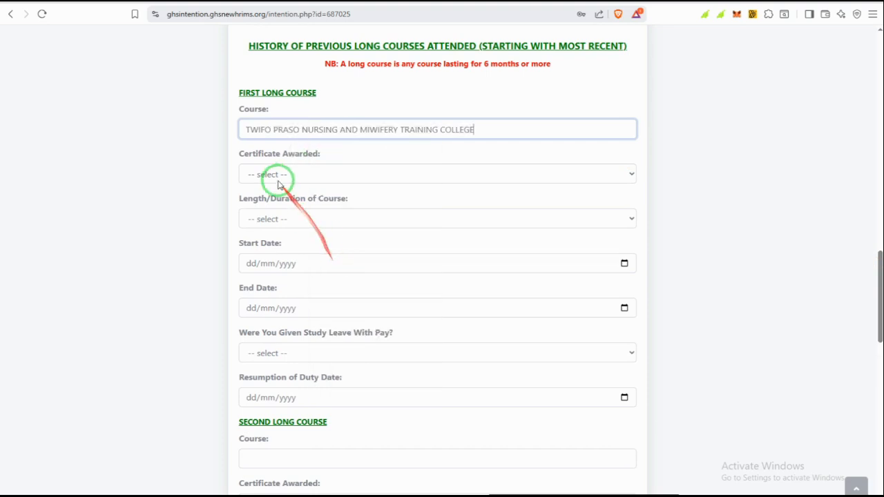
left_click(276, 176)
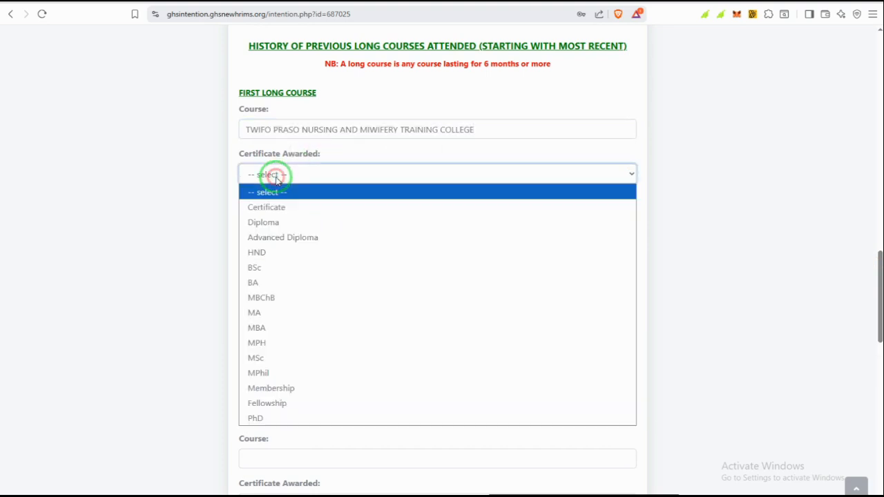
left_click(283, 221)
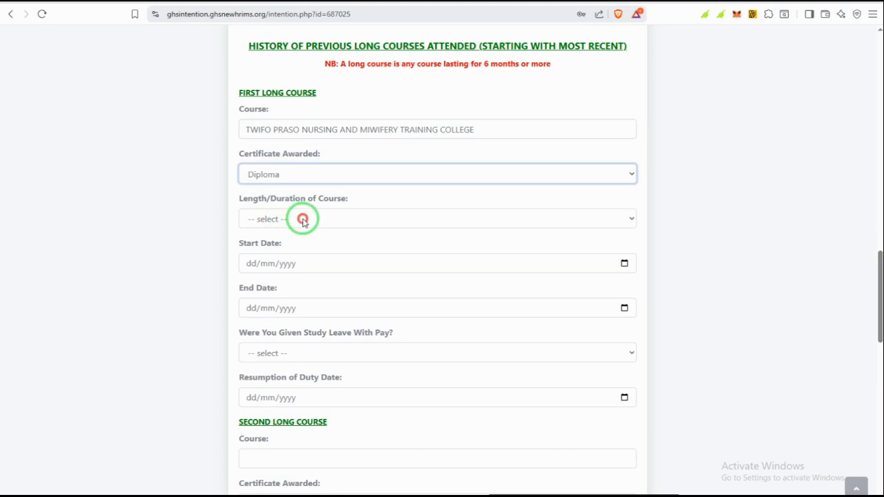
left_click(301, 219)
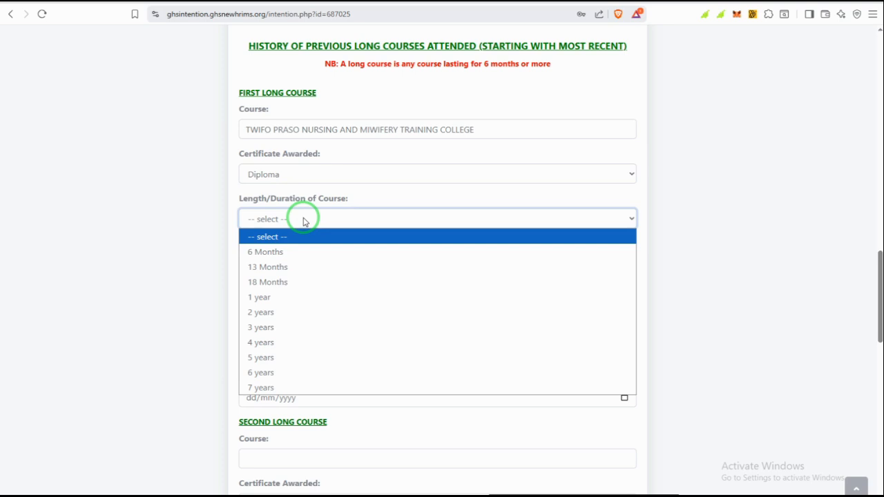
left_click(270, 312)
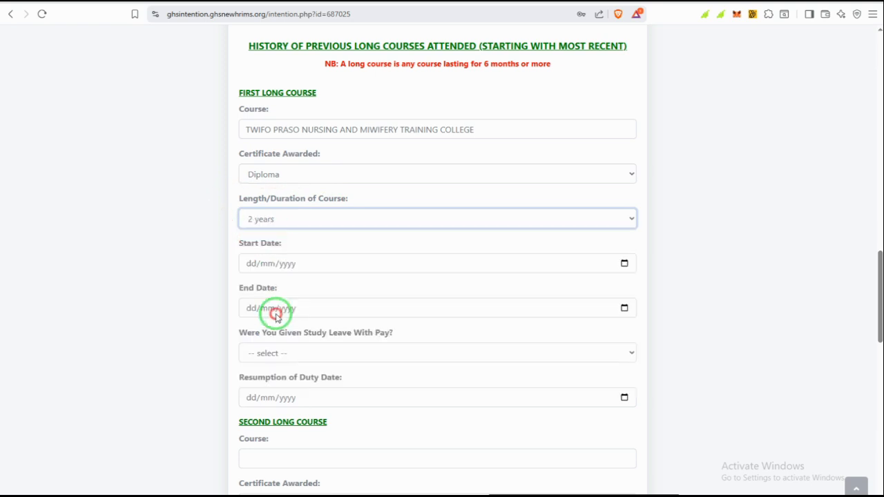
- Set the First Long Course's start date to 09/09/2016 and end date to 14/03/2019
left_click(253, 266)
type("09092016")
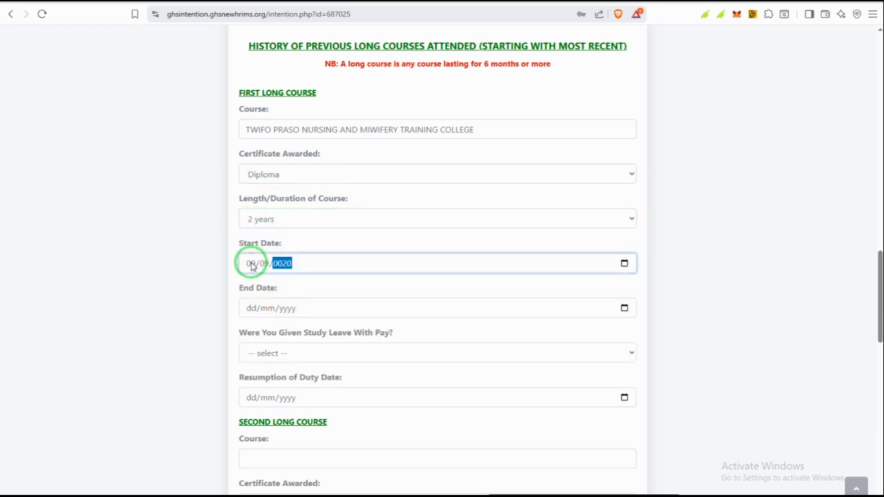
left_click(251, 311)
type("14/03/2019")
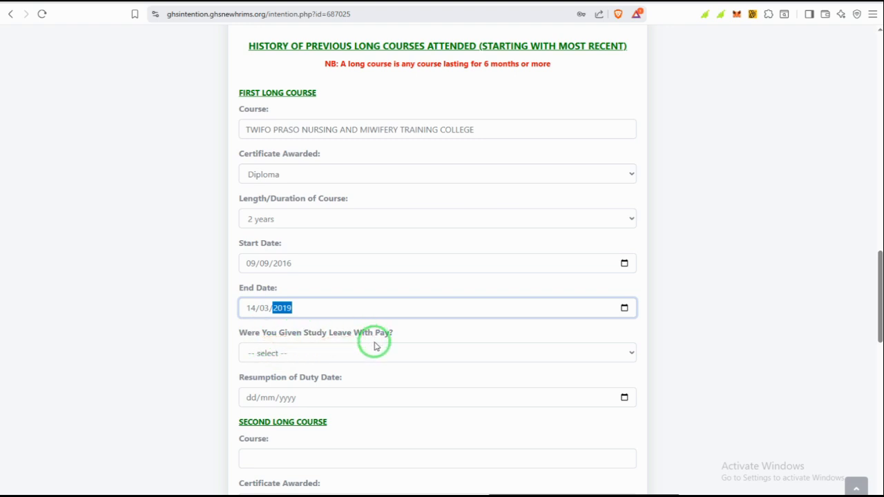
- Answer Yes to study leave with pay for the First Long Course and set its resumption of duty date to 01/01/2021
left_click(357, 353)
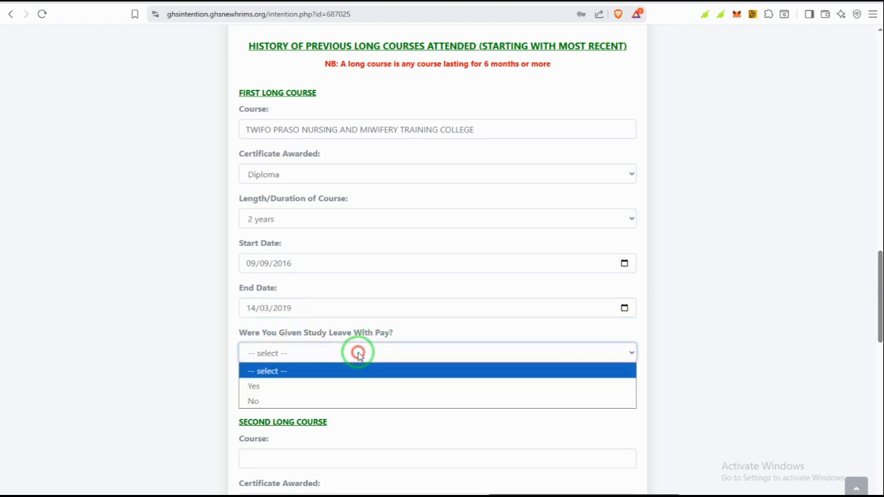
left_click(281, 386)
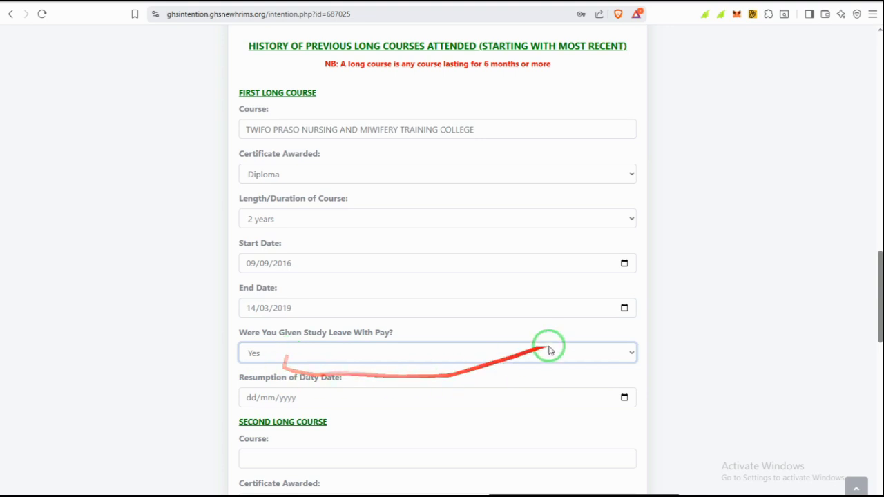
left_click_drag(877, 280, 876, 307)
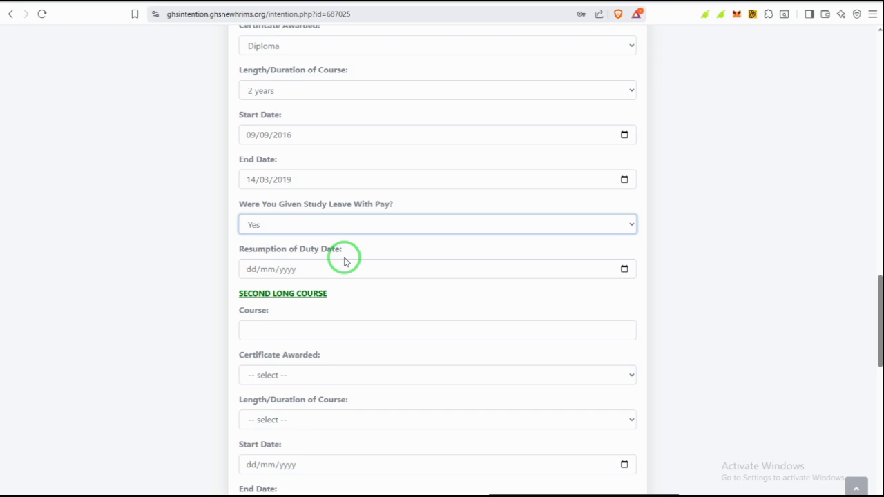
left_click(251, 270)
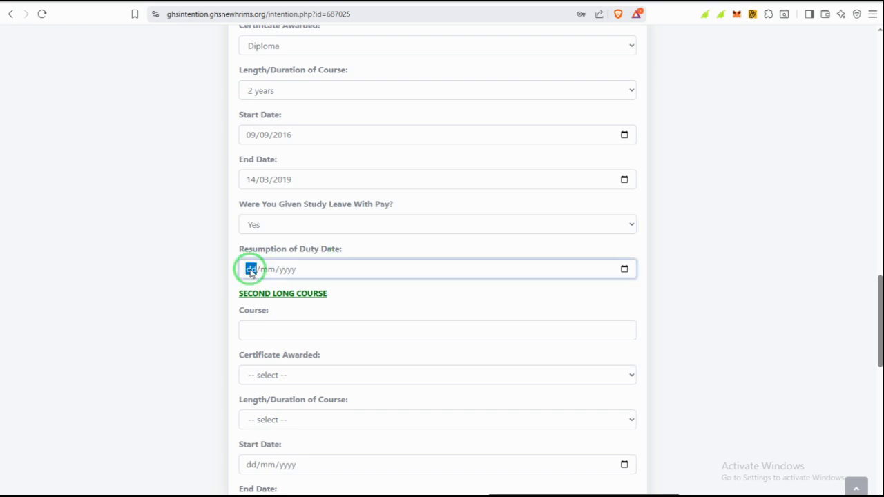
type("01/")
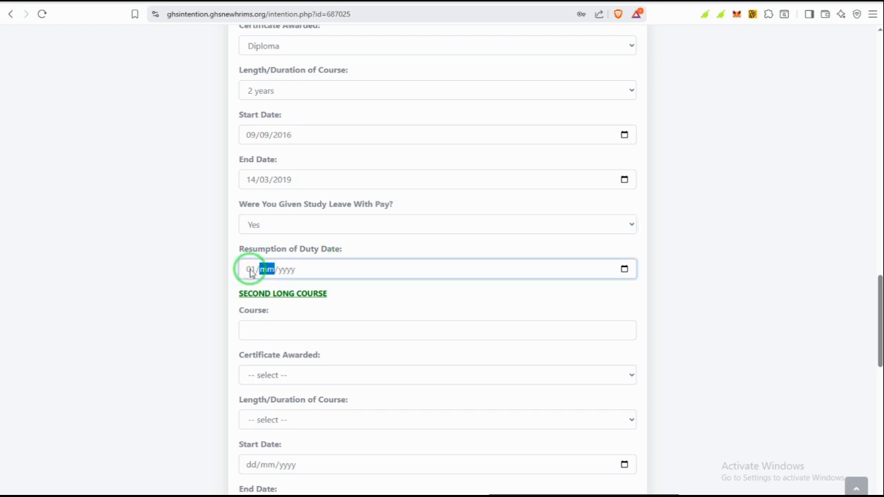
type("01/2021")
left_click(396, 303)
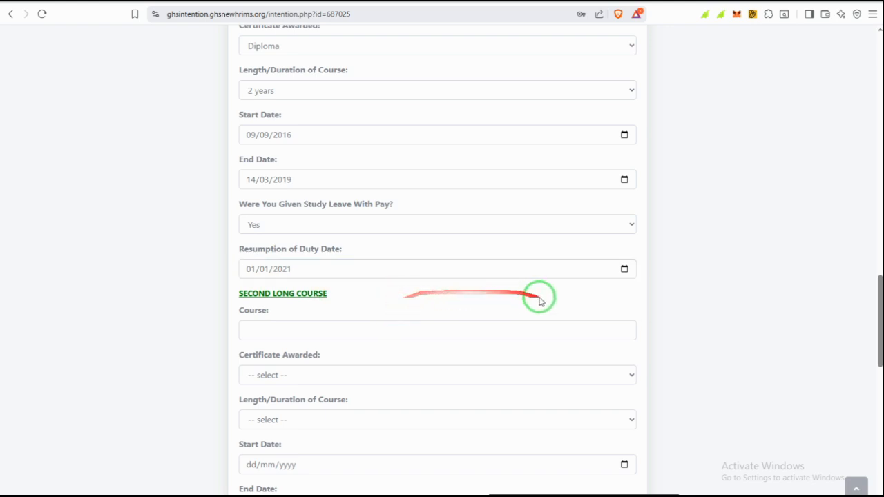
- Look through both pages of the Section C course dictionary for the available courses and their eligibility years, and close it
left_click_drag(876, 307, 875, 283)
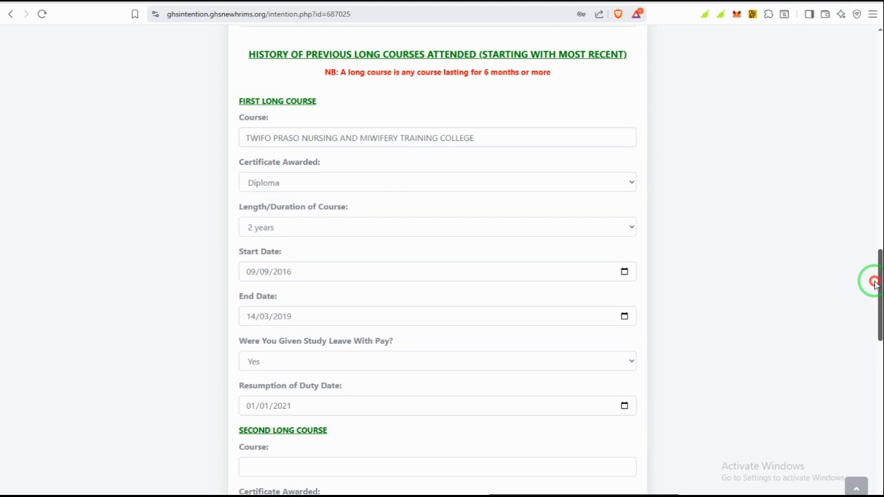
left_click_drag(874, 280, 876, 348)
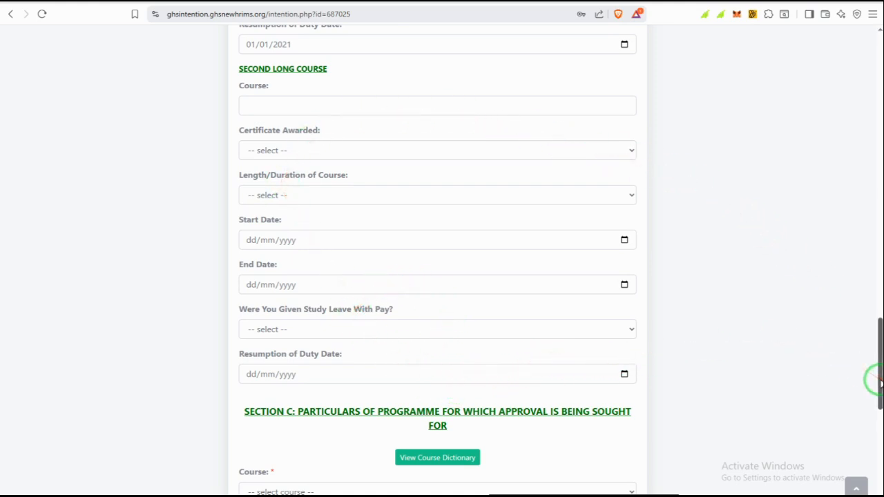
left_click_drag(877, 375, 863, 321)
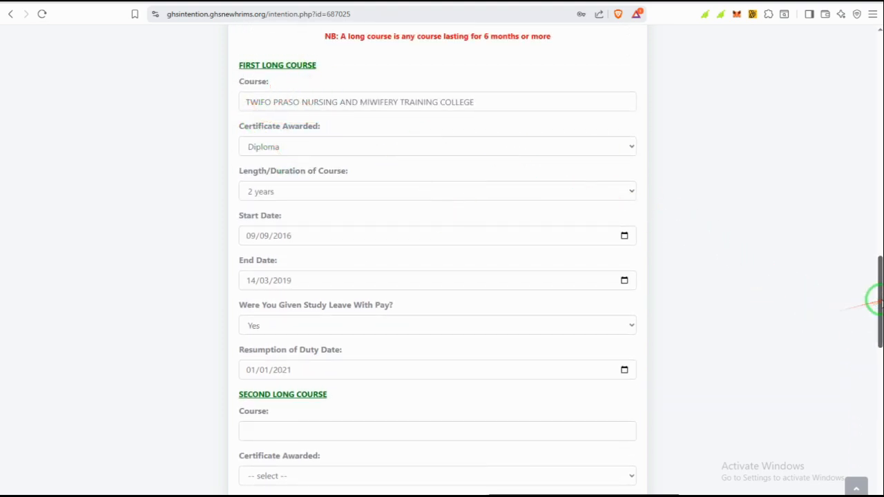
left_click_drag(877, 299, 878, 371)
left_click_drag(877, 359, 877, 355)
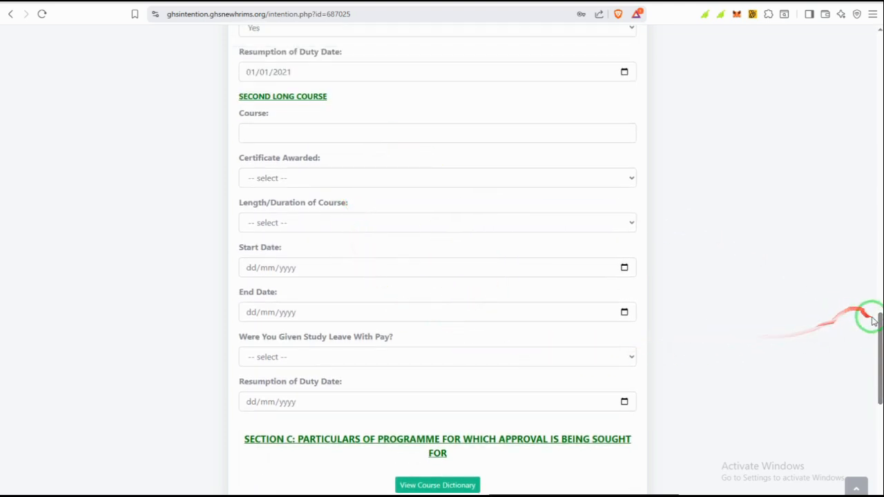
left_click_drag(879, 331, 879, 357)
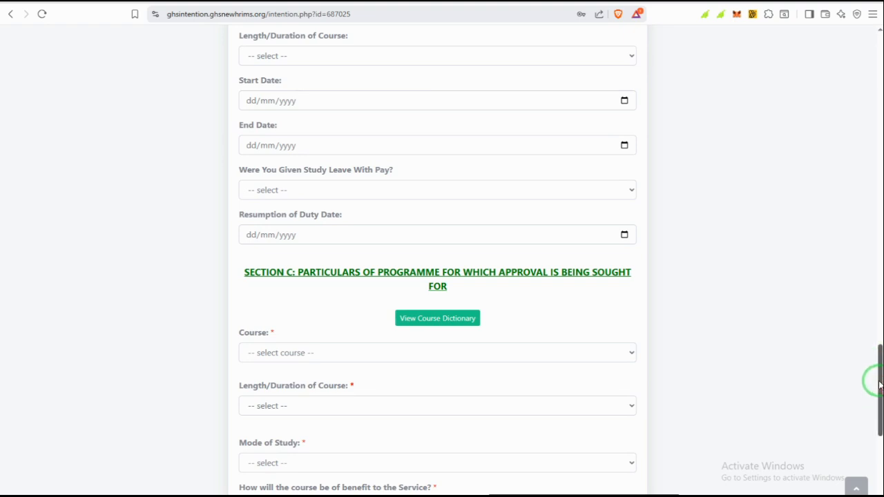
scroll(877, 389, "down", 2)
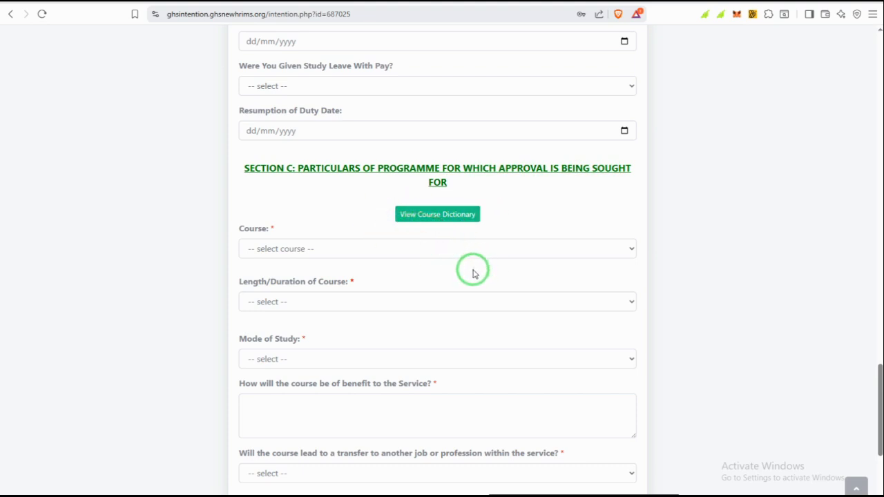
left_click(421, 216)
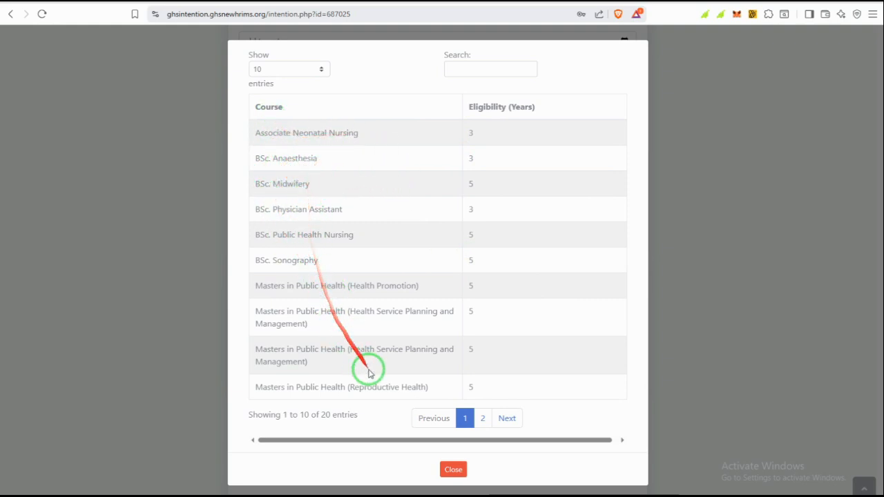
left_click(481, 419)
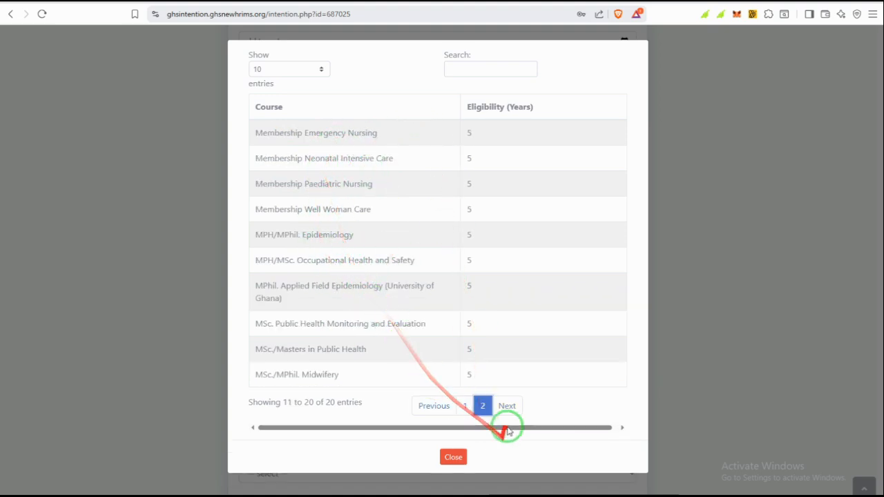
left_click(455, 457)
- Choose BSc. Midwifery as the course for which approval is sought in Section C
left_click(377, 253)
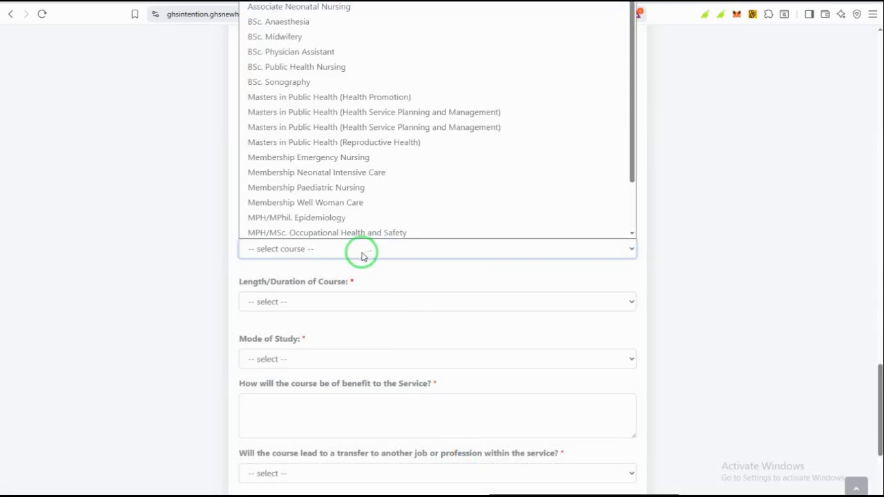
left_click(297, 249)
left_click(296, 249)
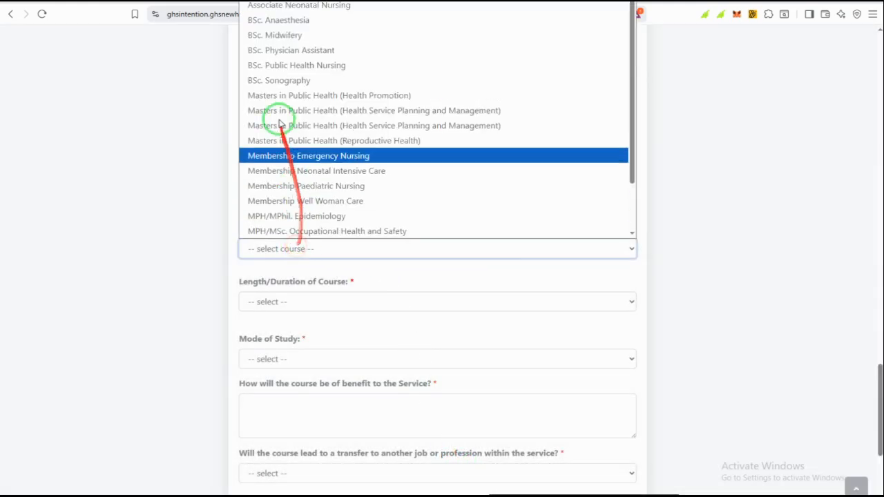
left_click(274, 35)
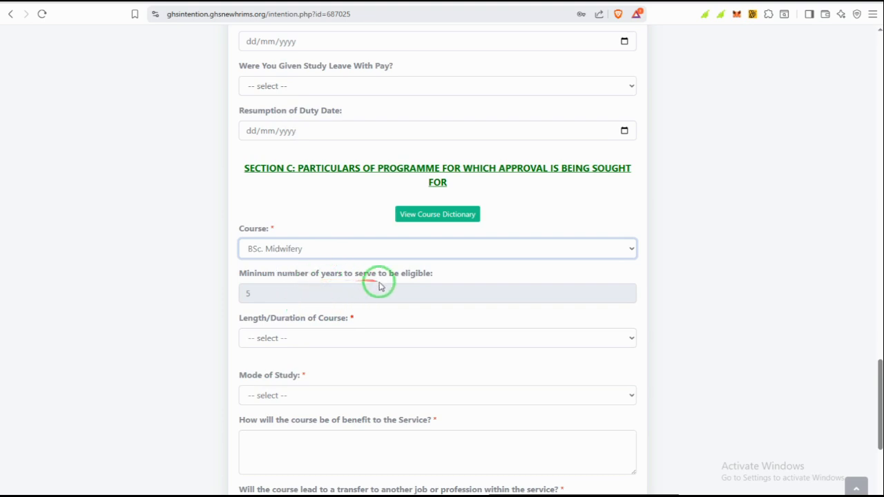
- Set the requested programme's length to 2 years and its mode of study to Weekend
left_click(332, 338)
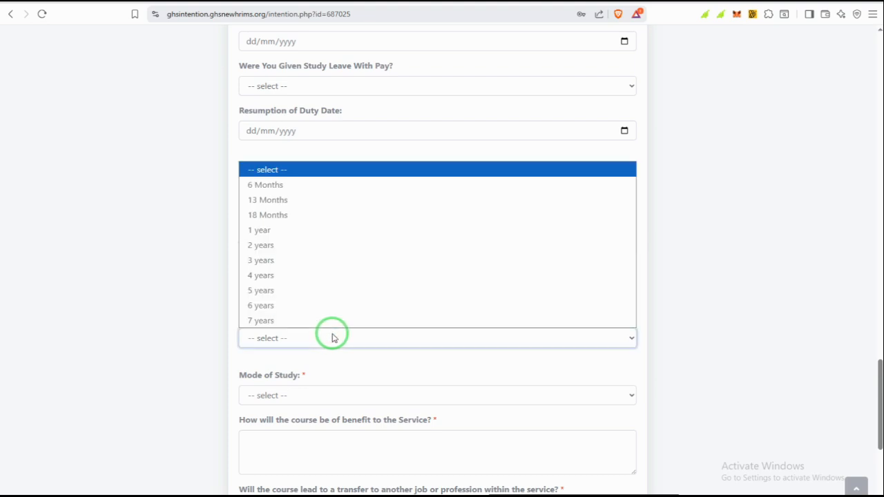
left_click(264, 250)
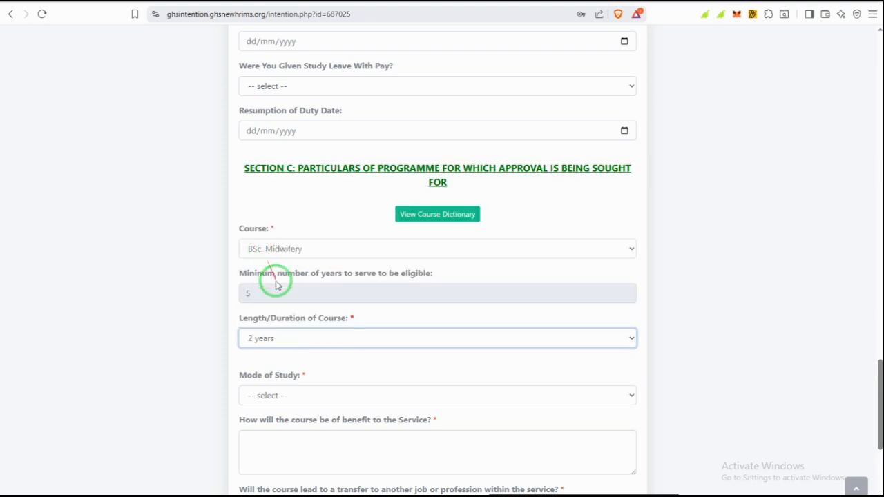
scroll(318, 383, "down", 1)
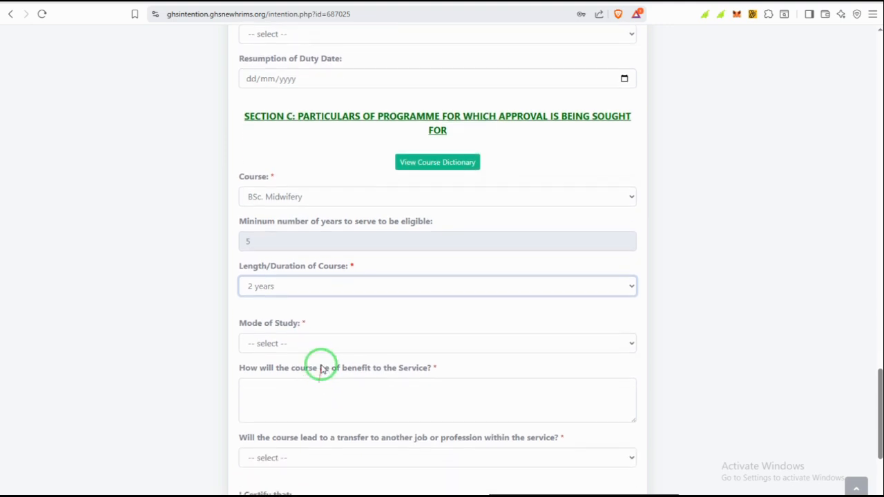
left_click(294, 346)
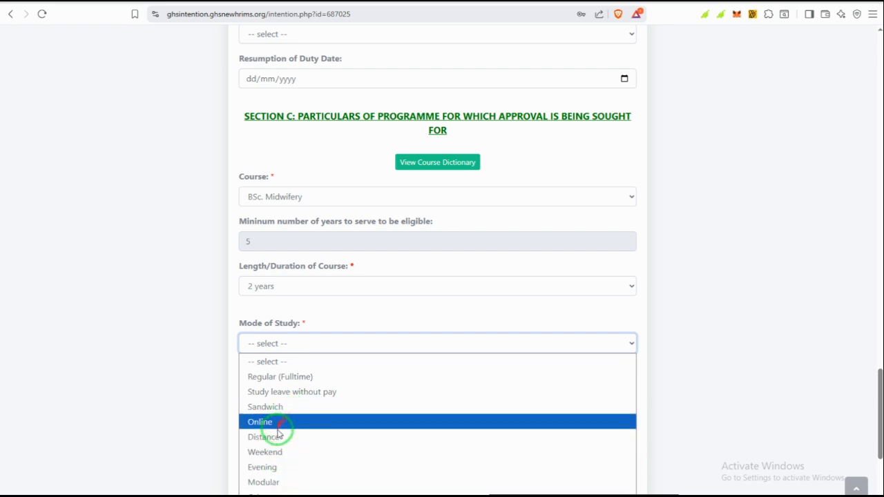
left_click(278, 451)
- Answer how the course benefits the Service: advanced midwifery skills for safe delivery and newborn care at Abor CHPS, mentoring colleagues, and maternal health services in Ekumfi District
left_click(336, 394)
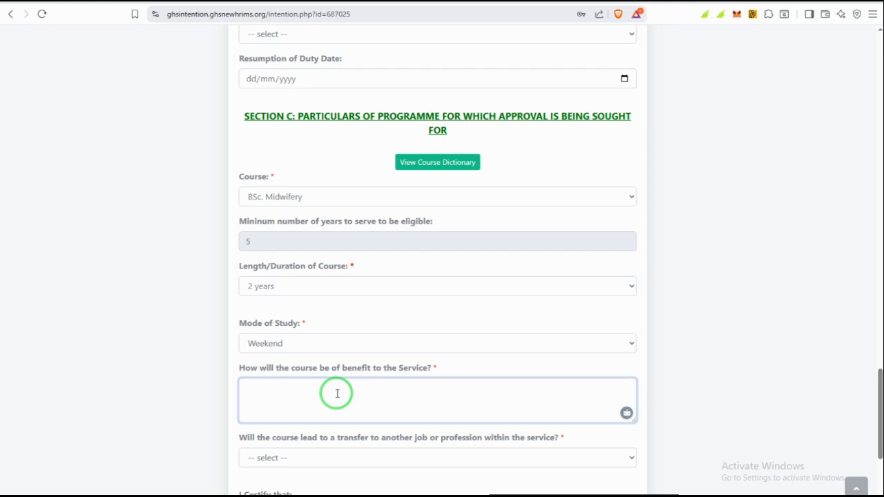
scroll(337, 393, "down", 3)
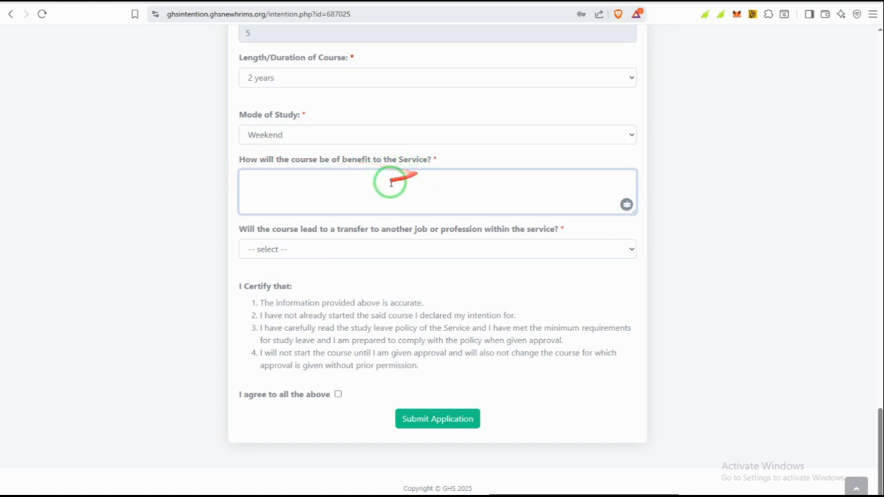
left_click(324, 183)
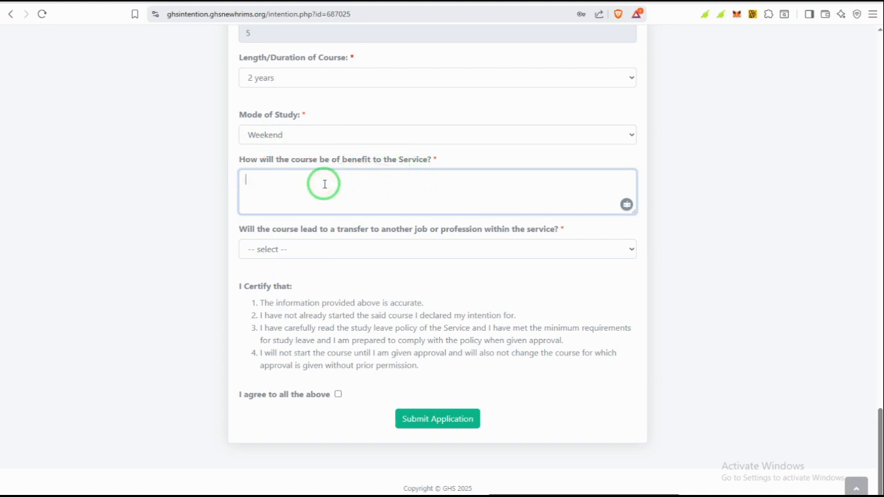
type("The course will help me gain advanced midwifery skills to improve safe delivery and newborn care at Abor CHPS, mentor colleagues, and support quality maternal health services for the Ekumfi District and Ghana as a whole")
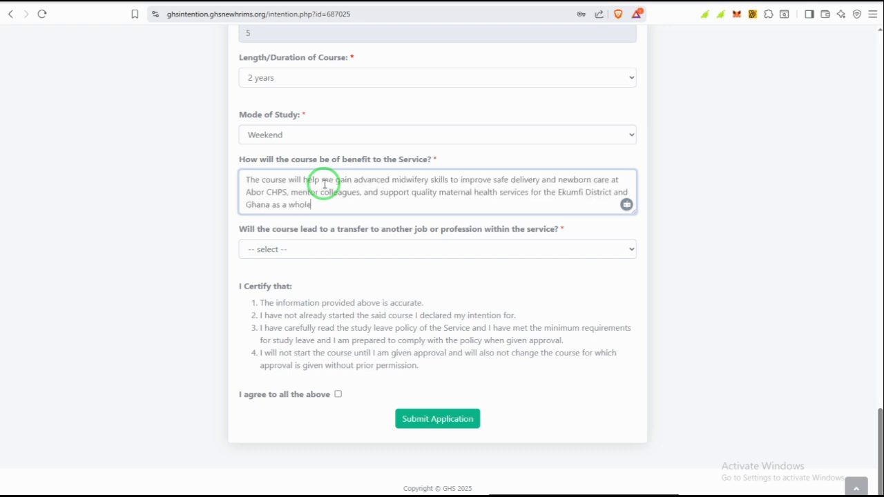
left_click(264, 192)
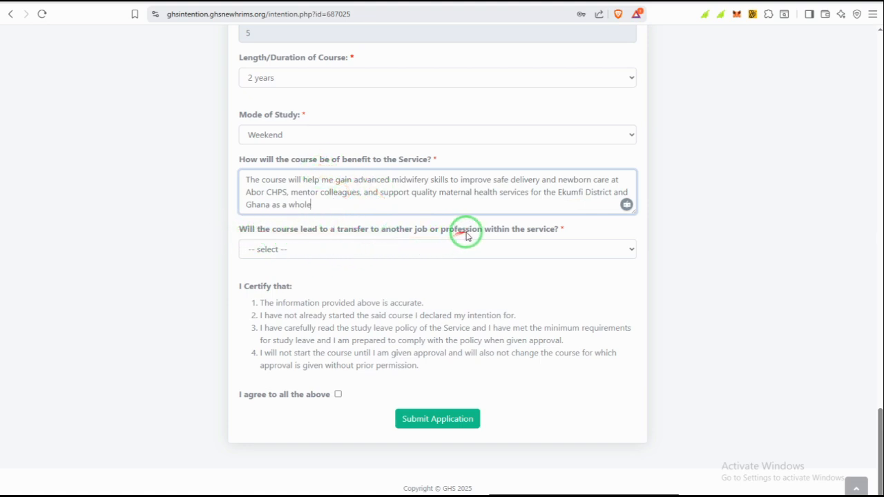
- Answer No to whether the course will lead to a transfer to another job or profession within the service
left_click(420, 250)
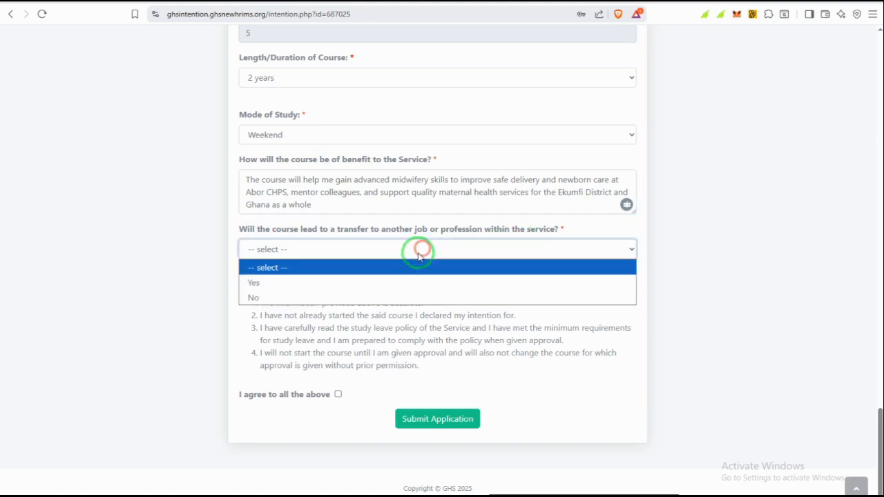
left_click(284, 297)
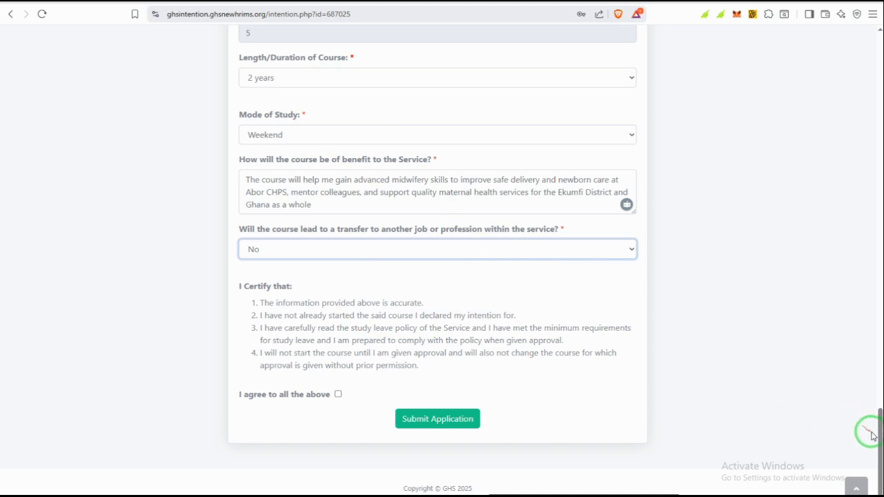
left_click_drag(879, 441, 801, 430)
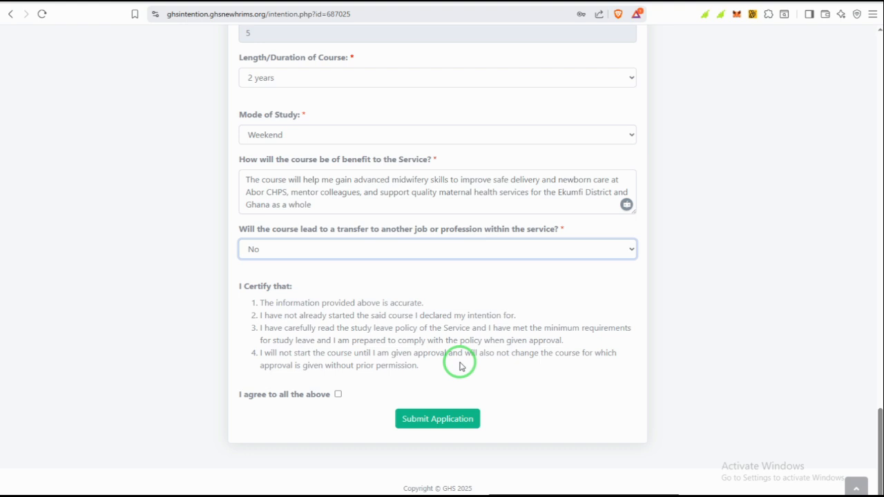
- Read the certification statements, agree to all of them and submit the declaration of intention application
left_click(262, 353)
left_click_drag(262, 353, 424, 366)
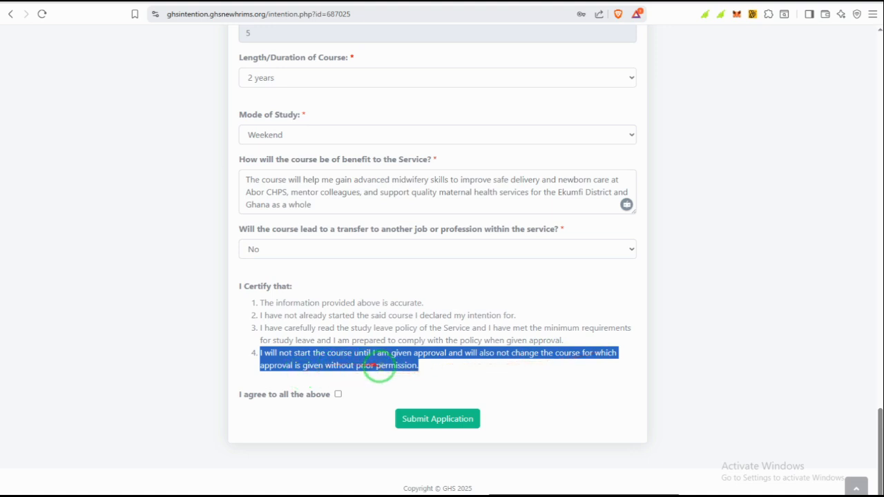
left_click(382, 366)
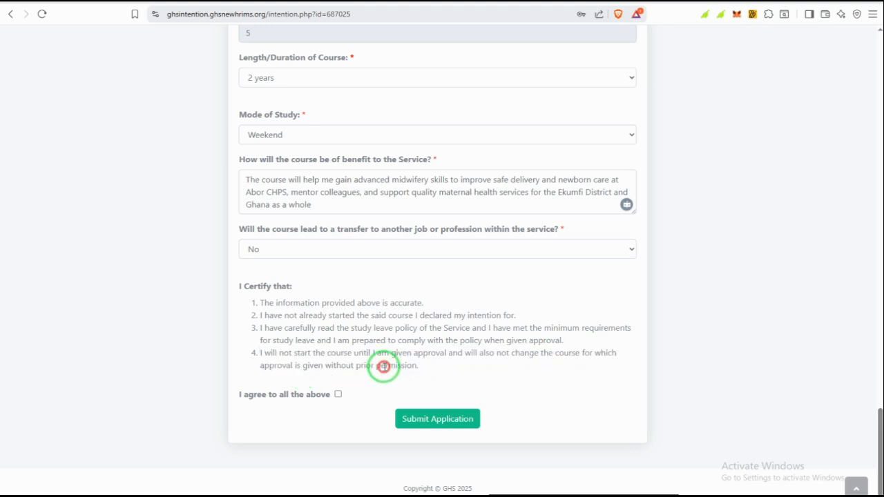
left_click(338, 397)
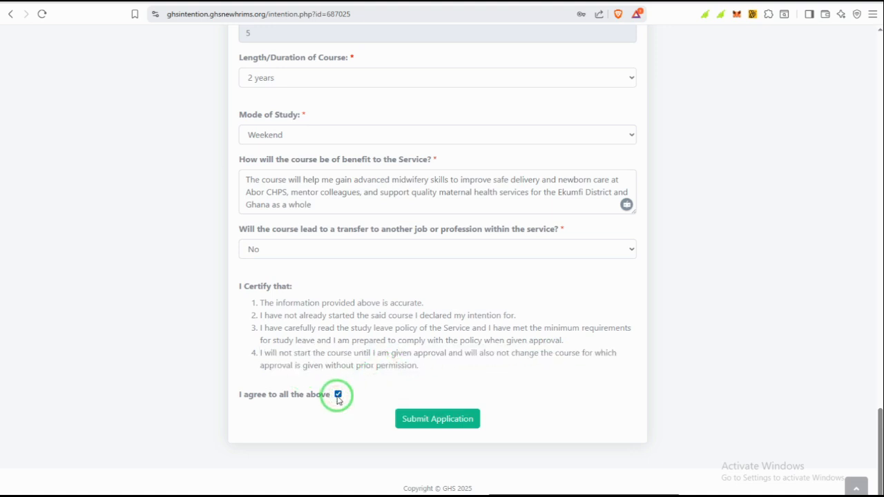
left_click(432, 426)
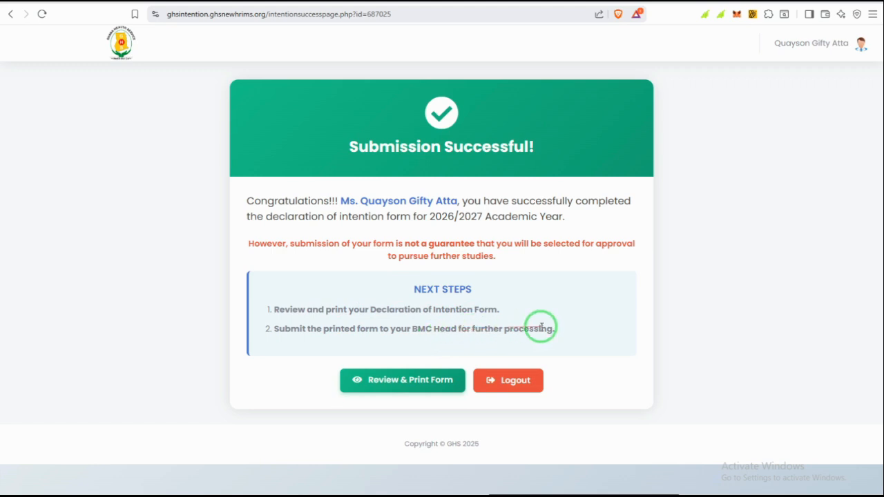
- Open the submitted form for review and save it as a PDF in the study leave folder, appending the applicant's first name and Abor to the file name
left_click(388, 387)
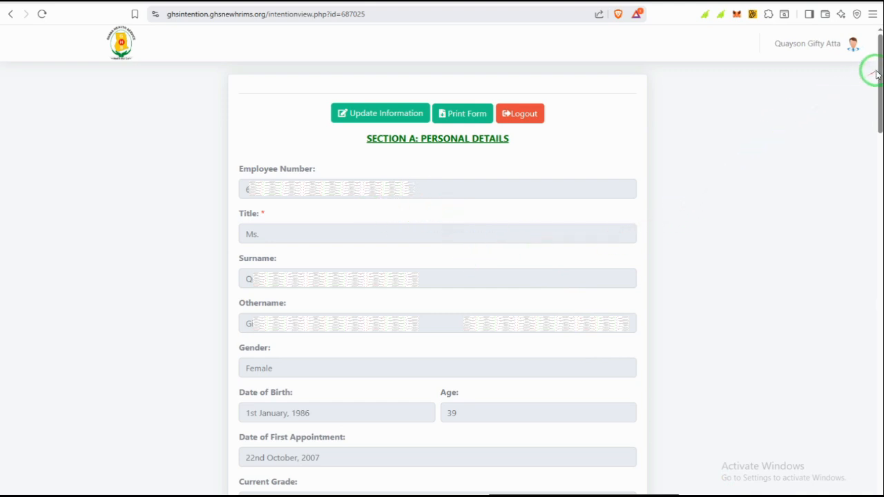
left_click_drag(879, 69, 875, 27)
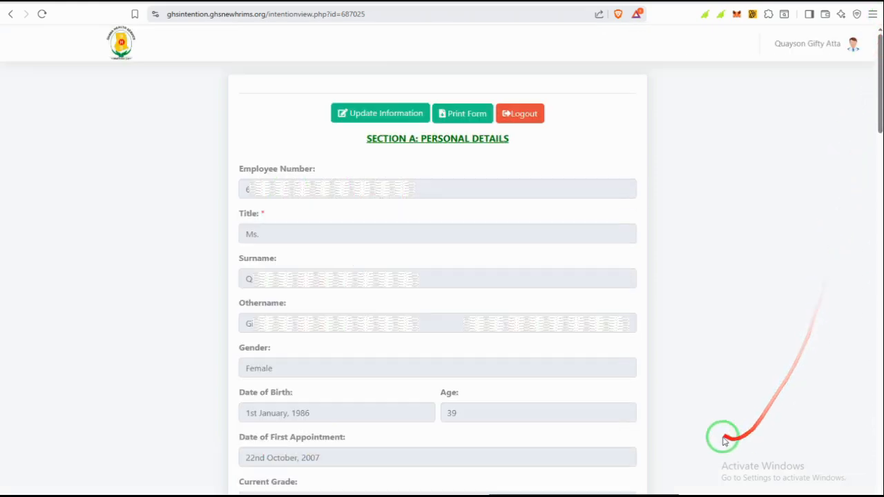
left_click(465, 118)
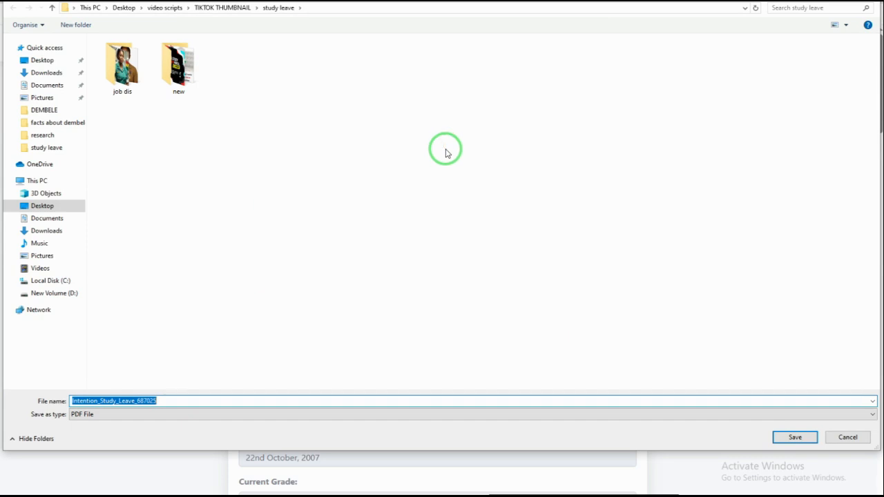
left_click(235, 414)
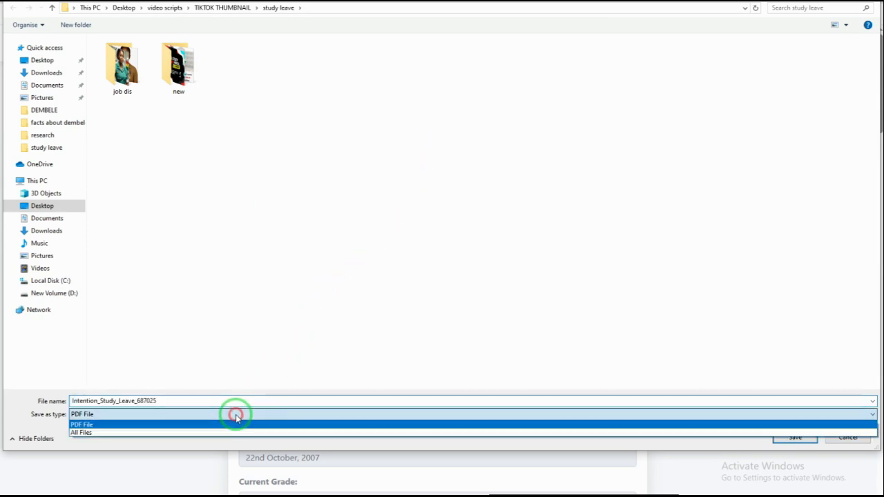
left_click(236, 415)
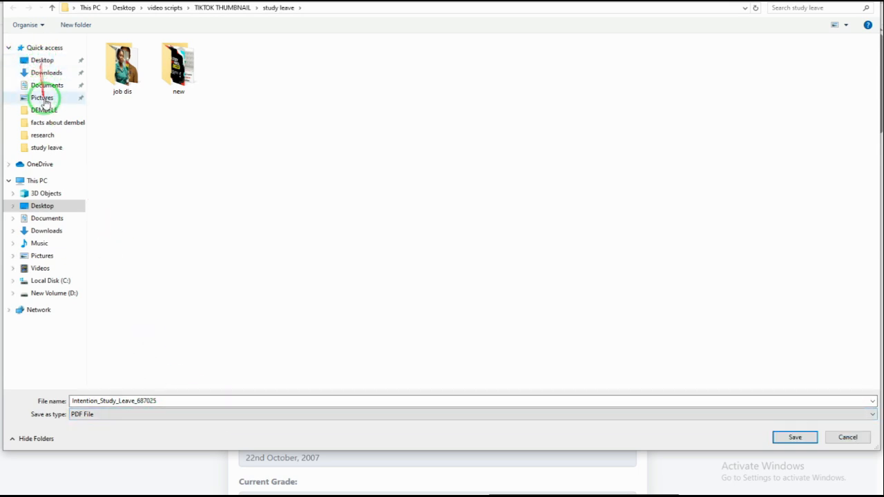
left_click(48, 149)
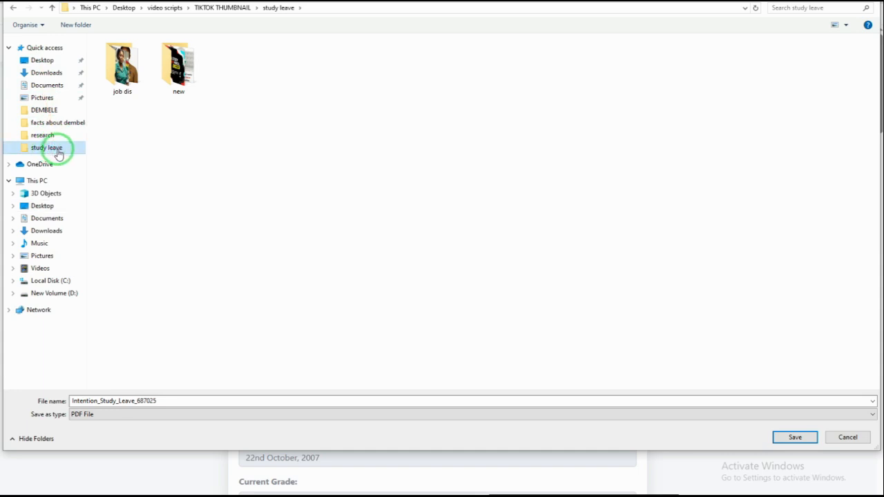
left_click(175, 400)
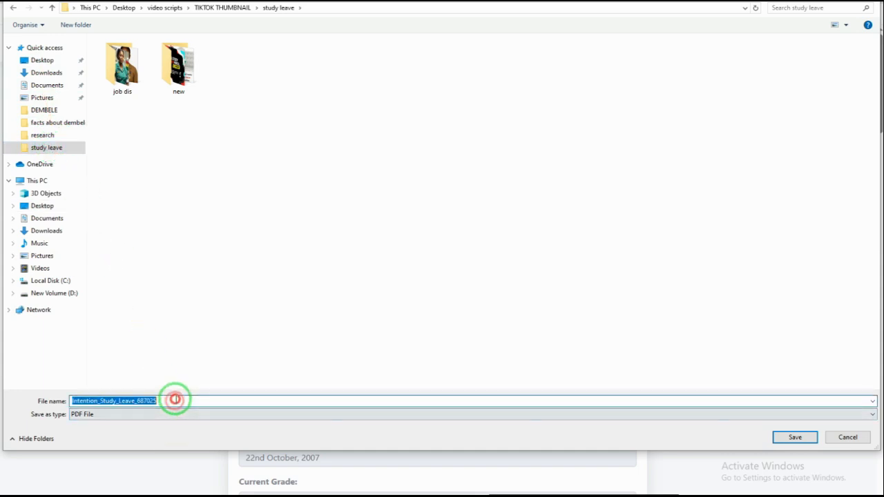
left_click(176, 400)
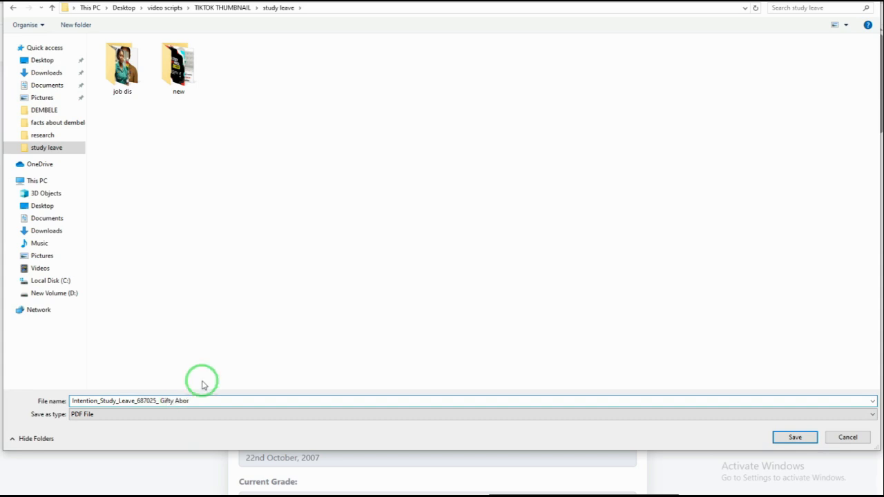
left_click(782, 438)
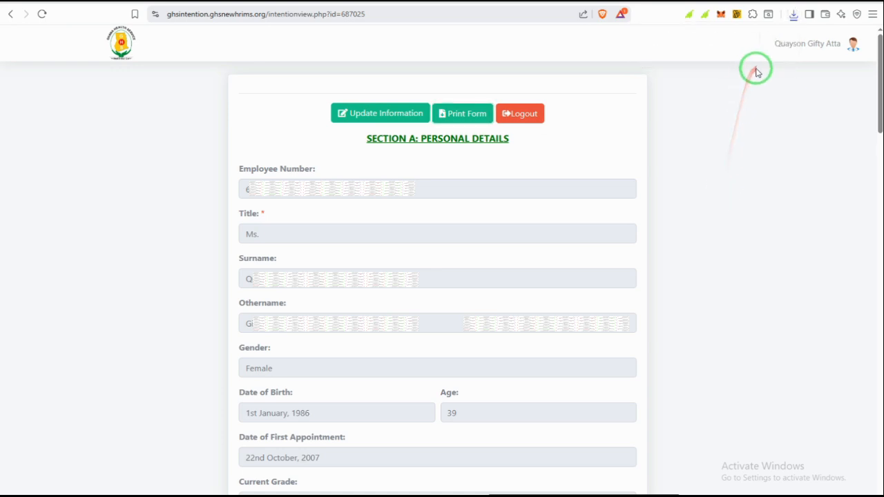
- Log out of the further studies portal
left_click(524, 119)
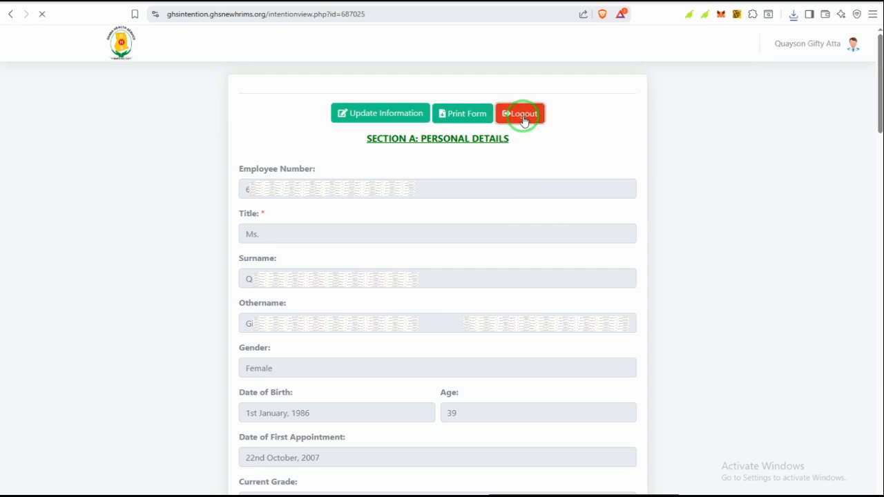